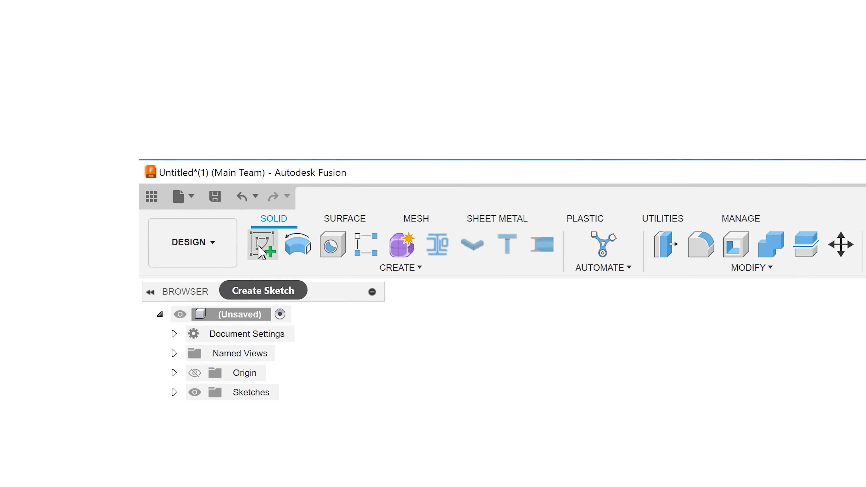
On the front plane, sketch two connected lines from the origin up to a peak and down to the right.
{"action": "left_click", "coordinate": [260, 248]}
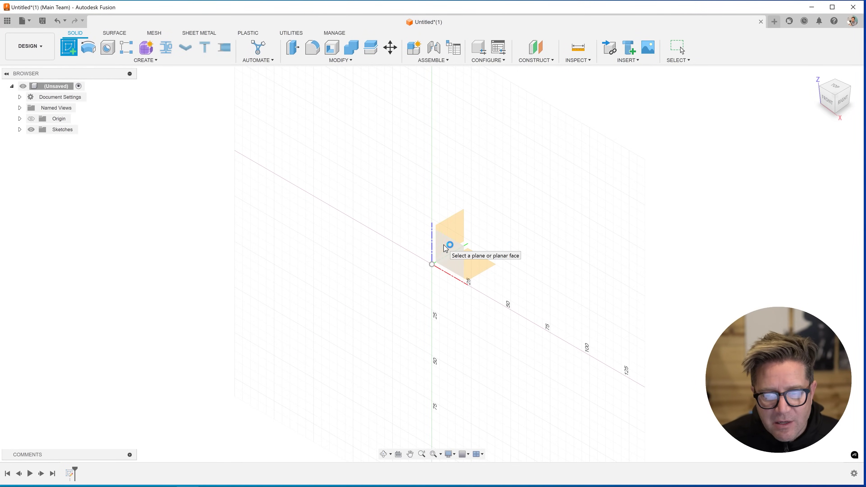
{"action": "left_click", "coordinate": [448, 248]}
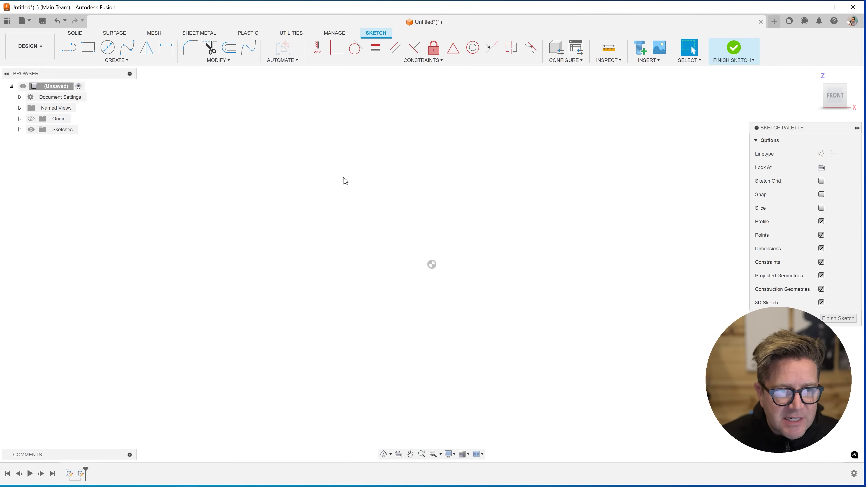
{"action": "left_click", "coordinate": [69, 47]}
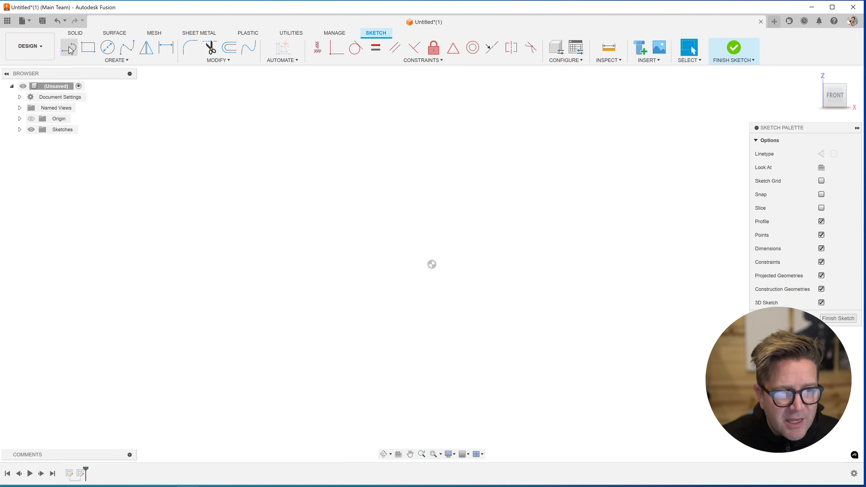
{"action": "left_click", "coordinate": [432, 265]}
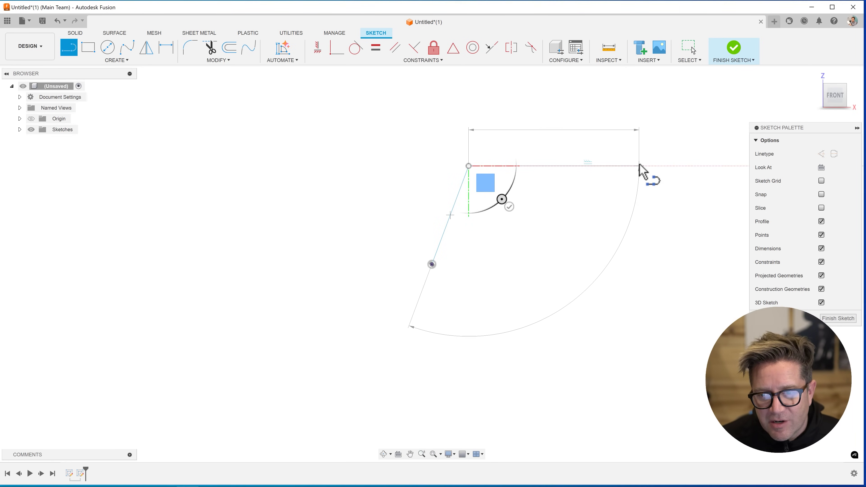
{"action": "left_click", "coordinate": [640, 166]}
{"action": "key", "text": "Escape"}
Finish the first sketch and start a new sketch on the horizontal ground plane.
{"action": "left_click", "coordinate": [734, 48]}
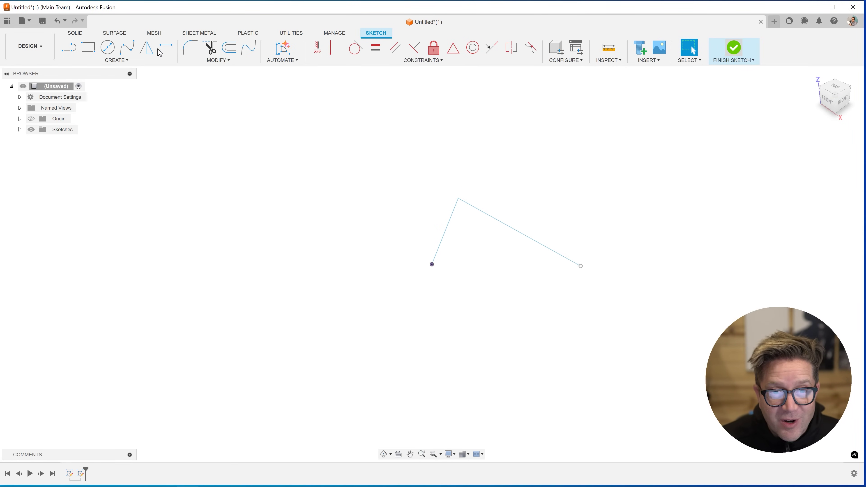
{"action": "left_click", "coordinate": [89, 50]}
{"action": "key", "text": "Escape"}
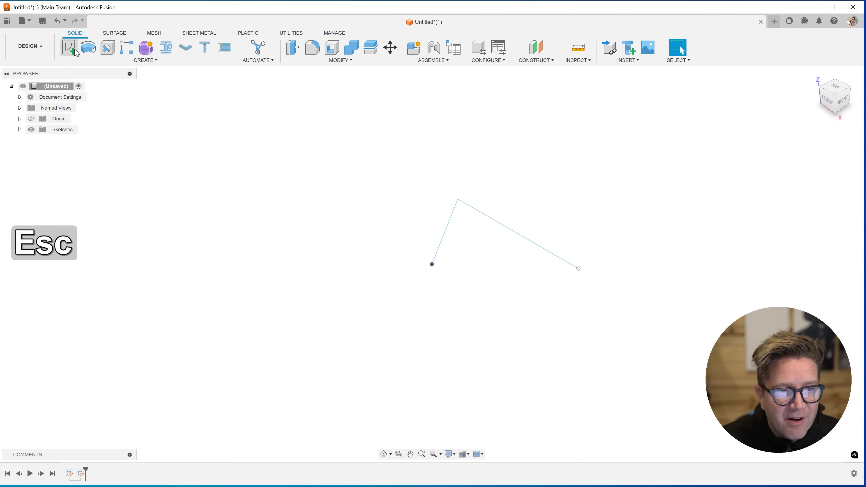
{"action": "left_click", "coordinate": [71, 51]}
{"action": "key", "text": "Escape"}
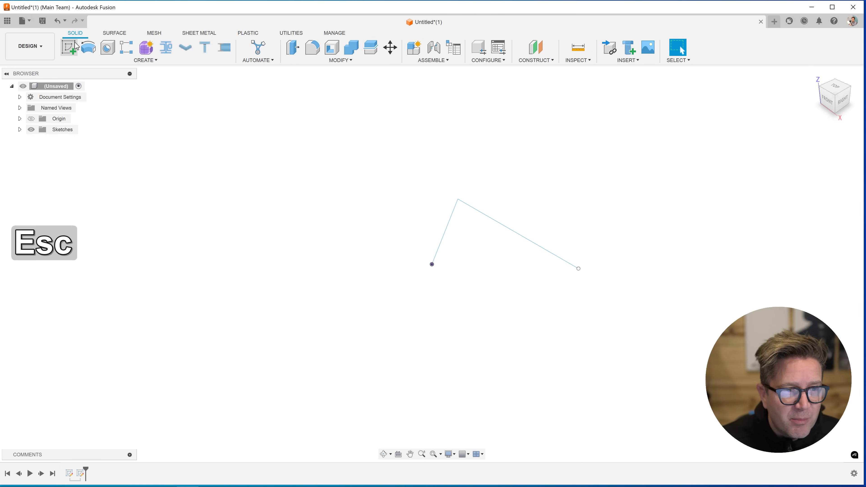
{"action": "left_click", "coordinate": [69, 49]}
{"action": "left_click", "coordinate": [455, 255]}
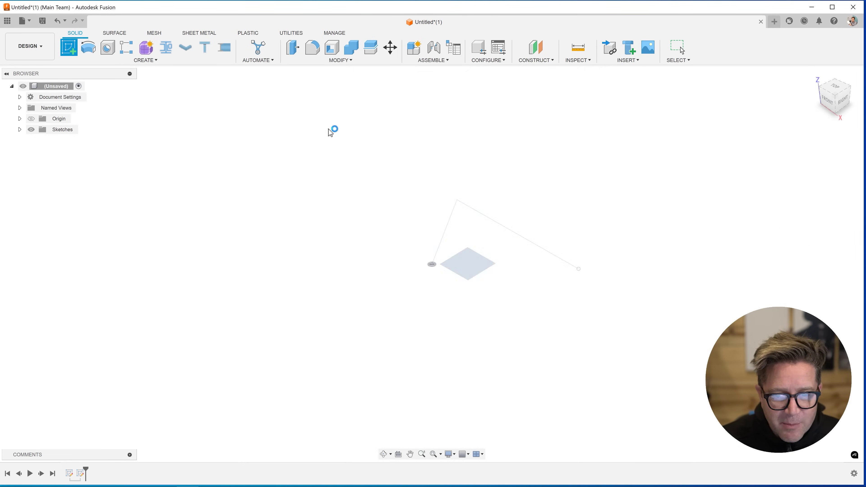
Draw a rectangle from the origin and extrude it 85 mm into a solid box.
{"action": "key", "text": "r"}
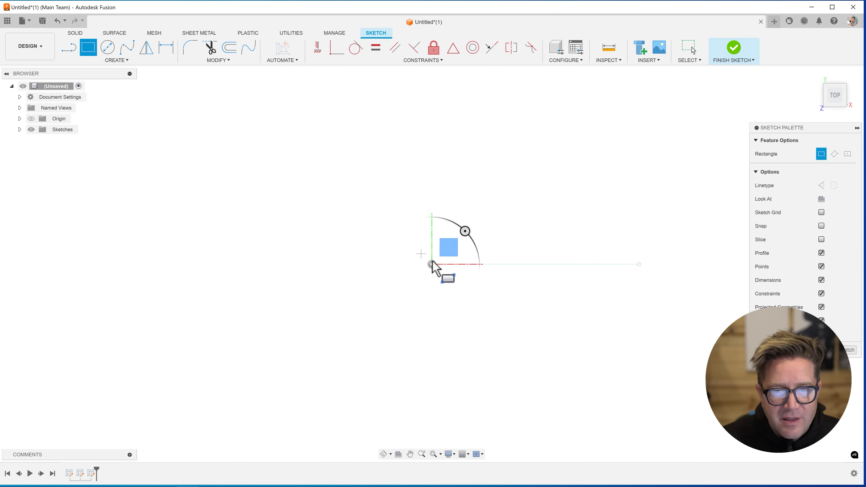
{"action": "left_click", "coordinate": [432, 264]}
{"action": "left_click", "coordinate": [610, 136]}
{"action": "key", "text": "e"}
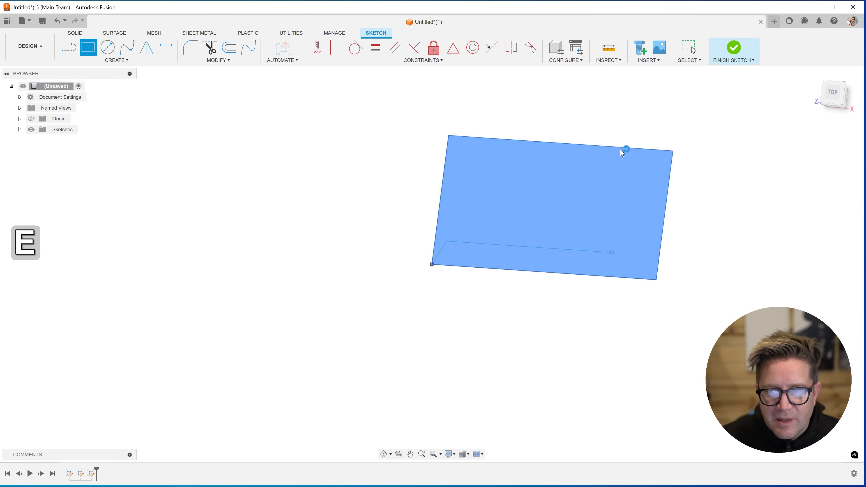
{"action": "left_click", "coordinate": [550, 280]}
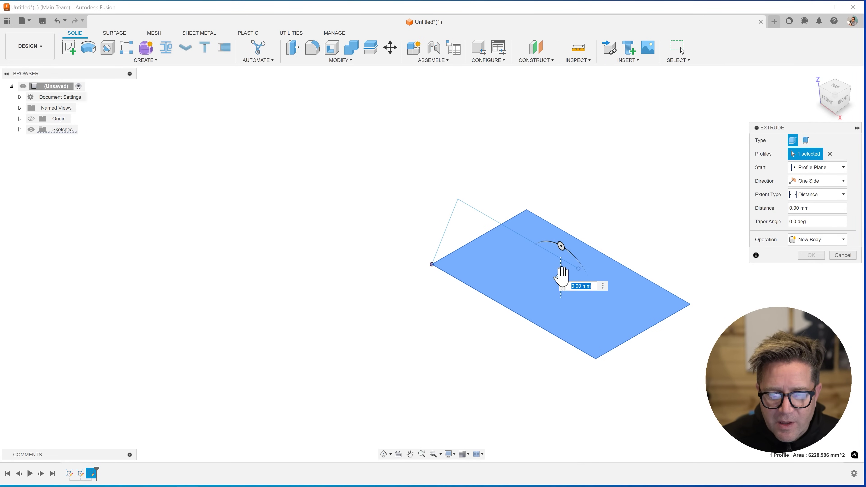
{"action": "left_click_drag", "start_coordinate": [558, 277], "coordinate": [575, 119]}
{"action": "key", "text": "Return"}
Start a sketch on the box's top face and orbit to a tilted view.
{"action": "middle_click_drag", "start_coordinate": [568, 133], "coordinate": [555, 112], "text": "ctrl"}
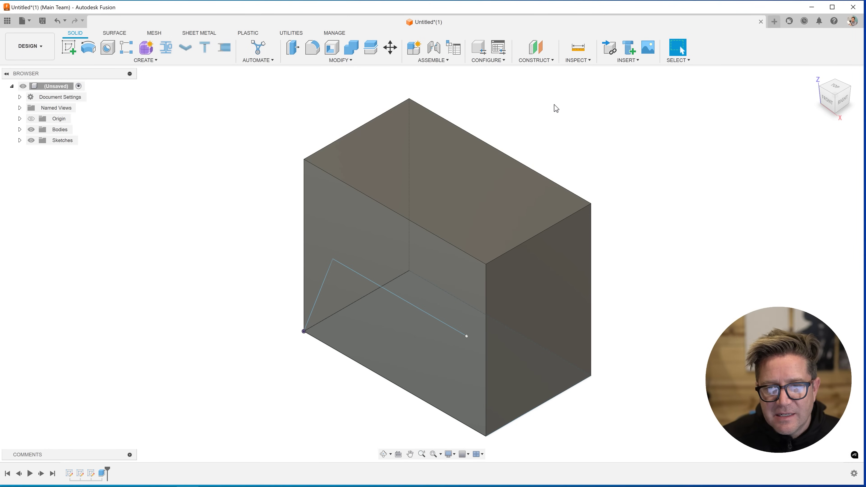
{"action": "left_click", "coordinate": [455, 165]}
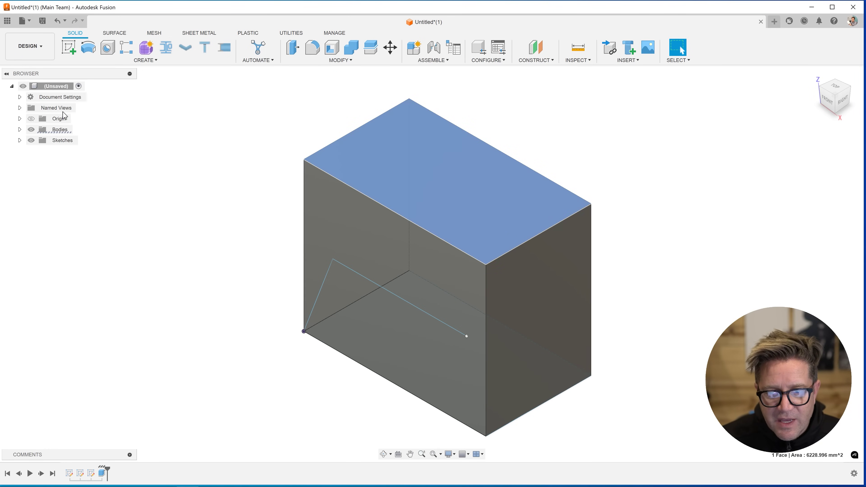
{"action": "left_click", "coordinate": [69, 47]}
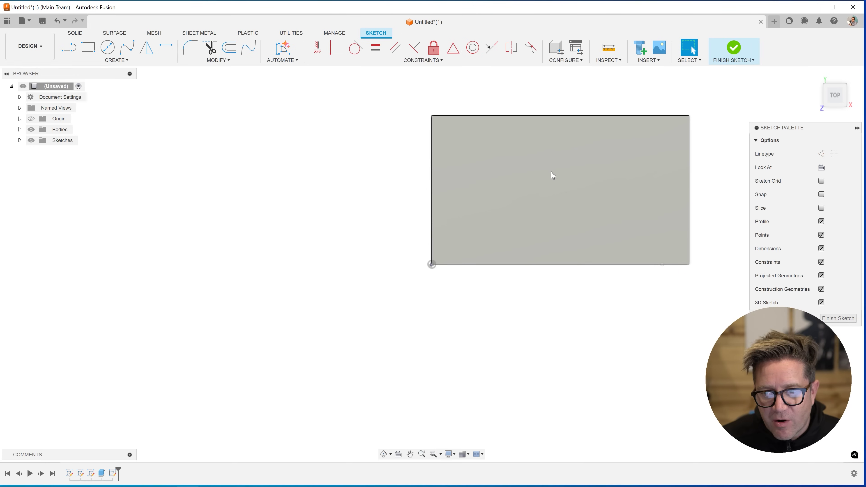
{"action": "middle_click_drag", "start_coordinate": [331, 163], "coordinate": [290, 191]}
{"action": "mouse_move", "coordinate": [402, 191]}
{"action": "middle_mouse_down"}
{"action": "mouse_move", "coordinate": [393, 205]}
{"action": "mouse_move", "coordinate": [406, 180]}
{"action": "mouse_move", "coordinate": [410, 194]}
{"action": "middle_mouse_up"}
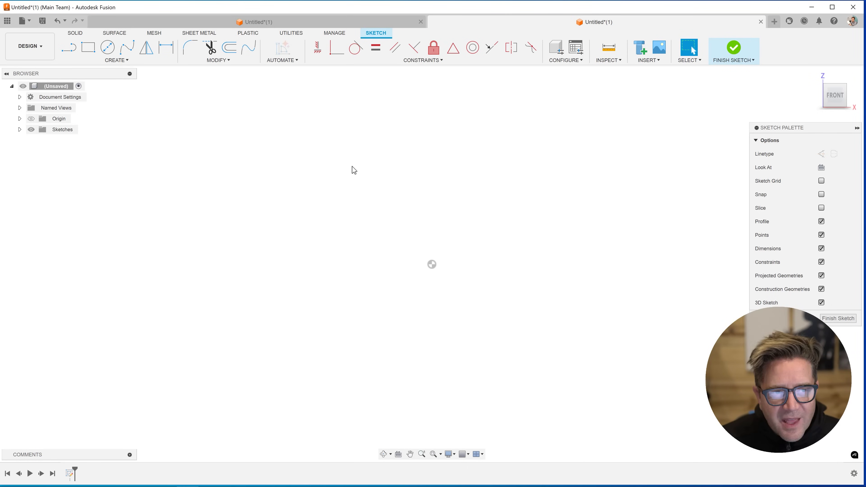
Draw a slanted line from the origin, try a tangent arc transition, then cancel the attempt.
{"action": "left_click", "coordinate": [73, 54]}
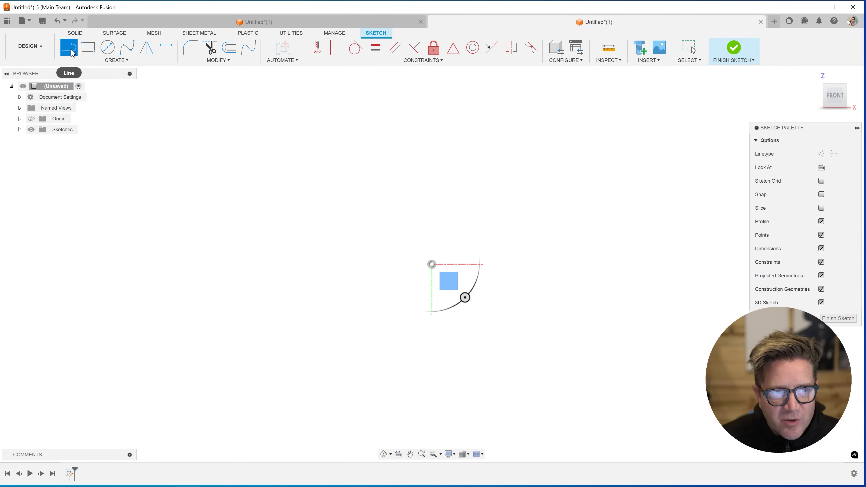
{"action": "left_click", "coordinate": [432, 265]}
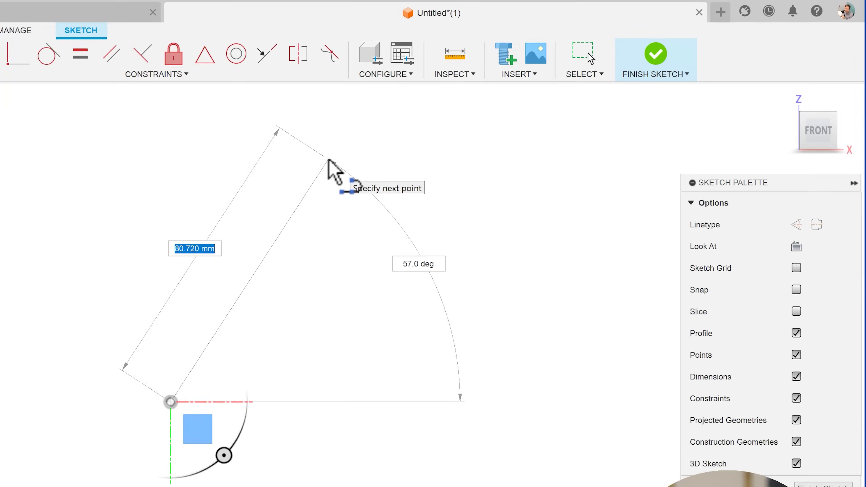
{"action": "left_click", "coordinate": [266, 174]}
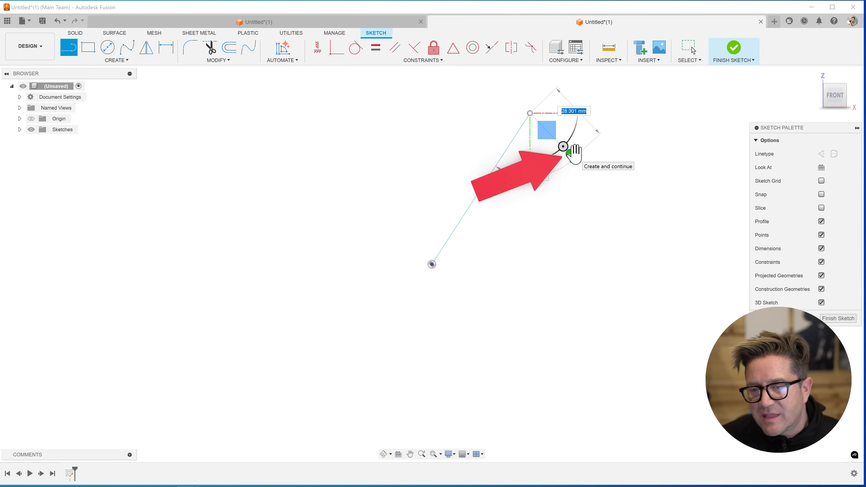
{"action": "left_click", "coordinate": [571, 153]}
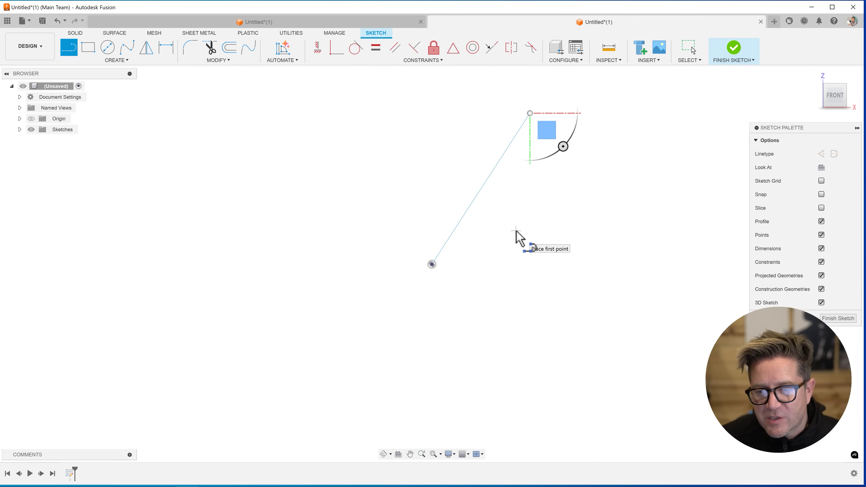
{"action": "key", "text": "Escape"}
{"action": "key", "text": "l"}
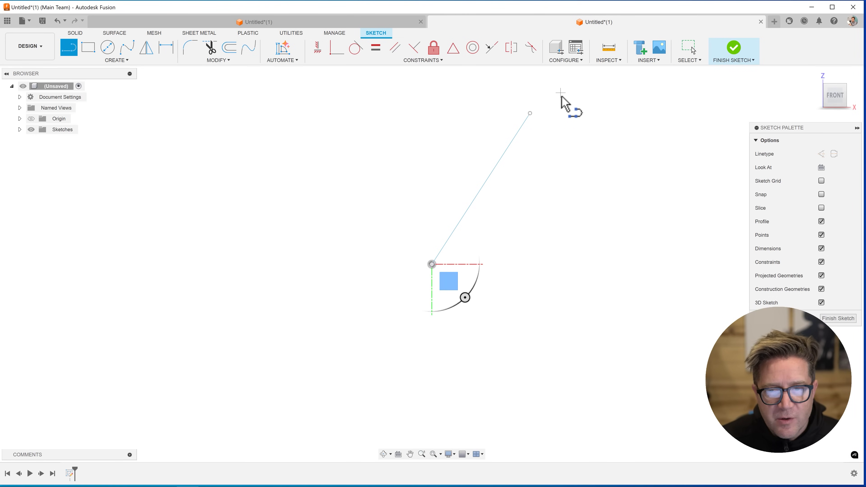
{"action": "left_click", "coordinate": [530, 113]}
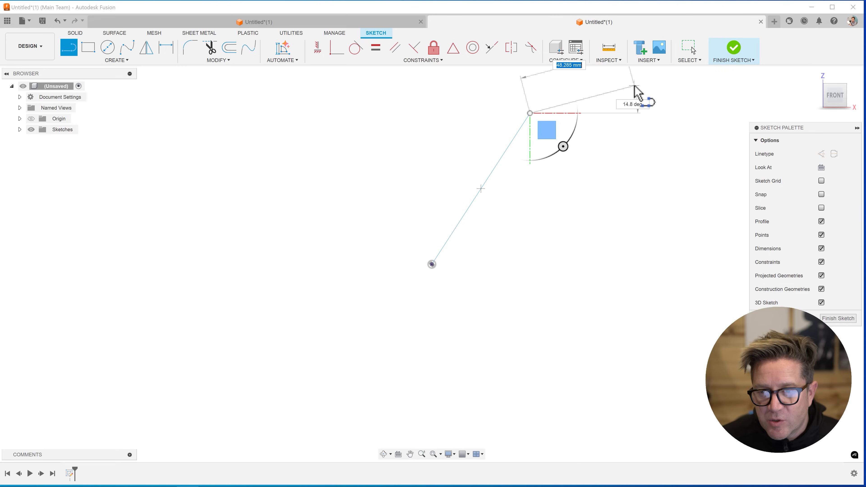
{"action": "key", "text": "Escape"}
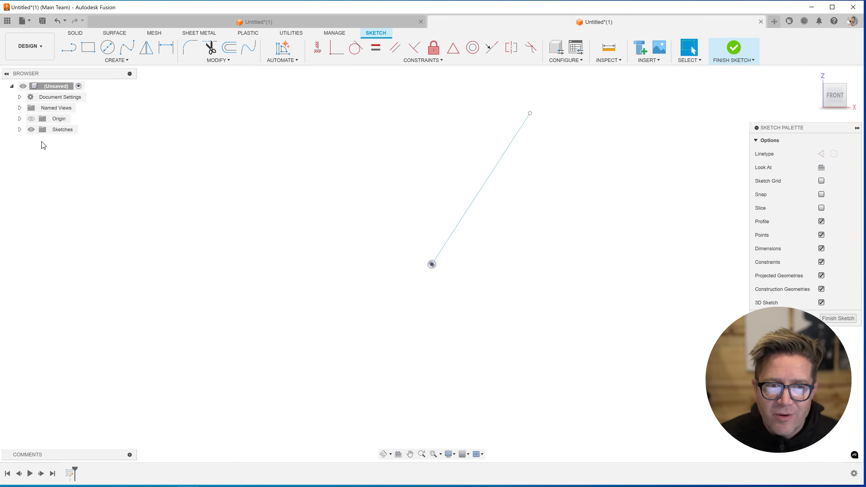
Redraw the line from the origin to the upper right, briefly trying a centre-diameter circle at its end.
{"action": "left_click", "coordinate": [69, 48]}
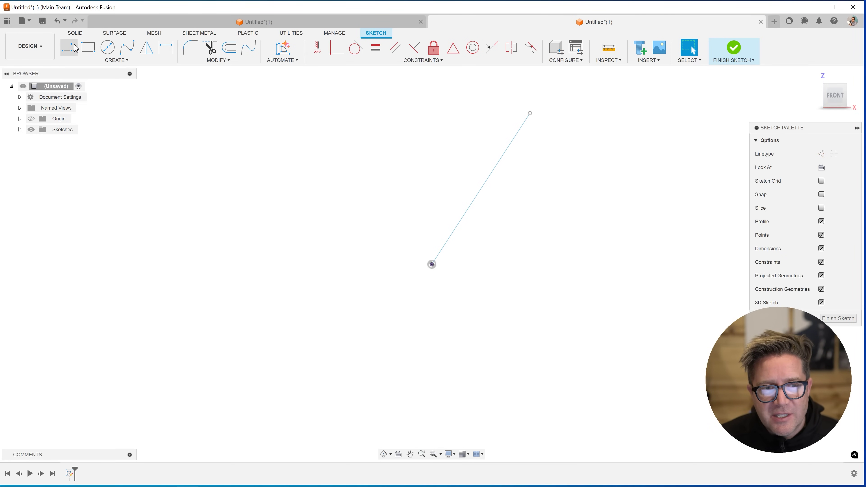
{"action": "left_click", "coordinate": [432, 264]}
{"action": "left_click", "coordinate": [530, 113]}
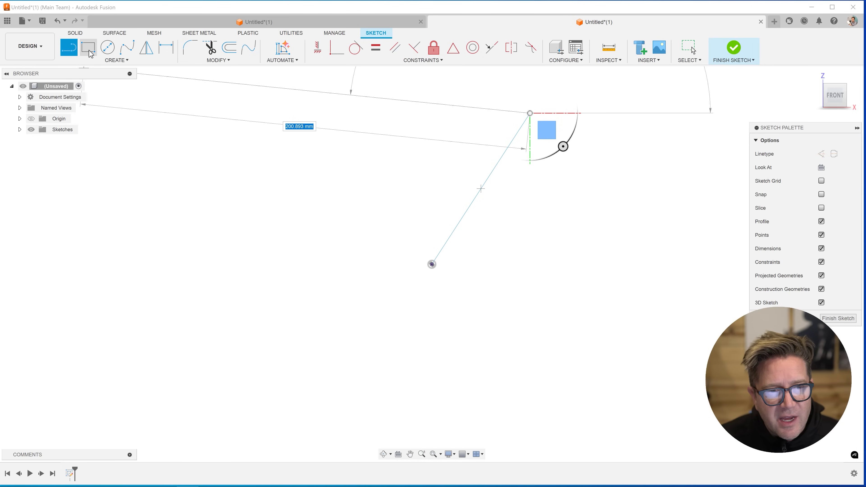
{"action": "left_click", "coordinate": [107, 47]}
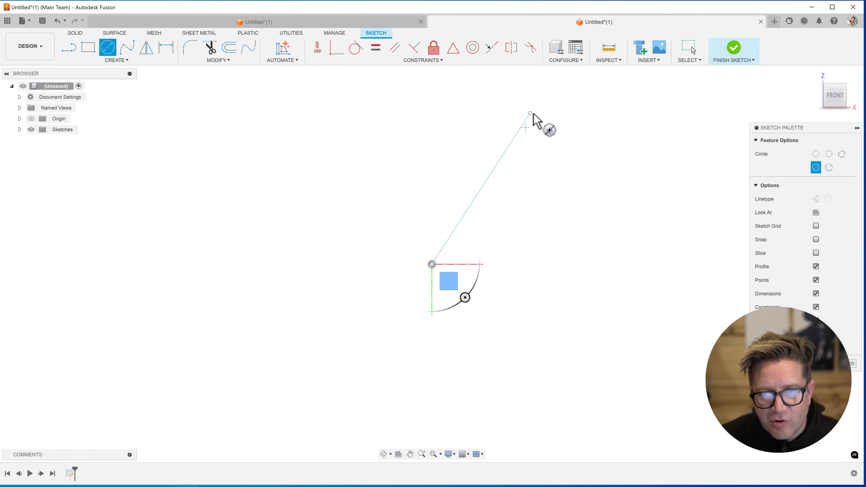
{"action": "left_click", "coordinate": [530, 113]}
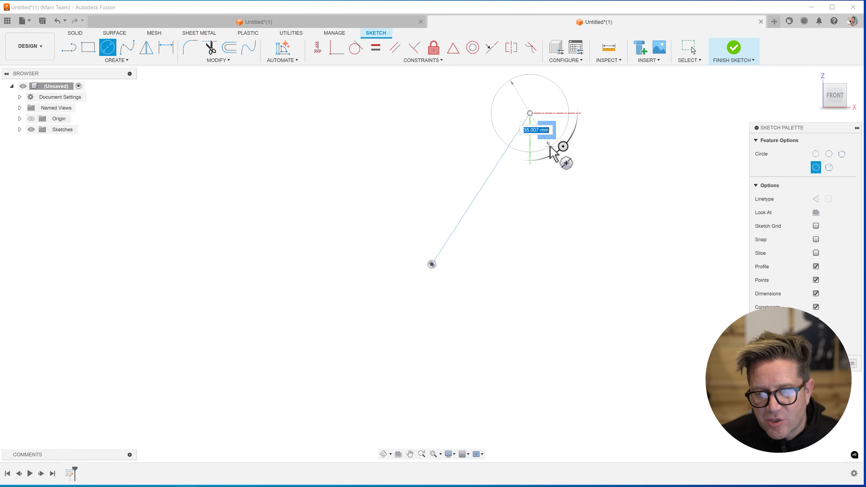
{"action": "key", "text": "l"}
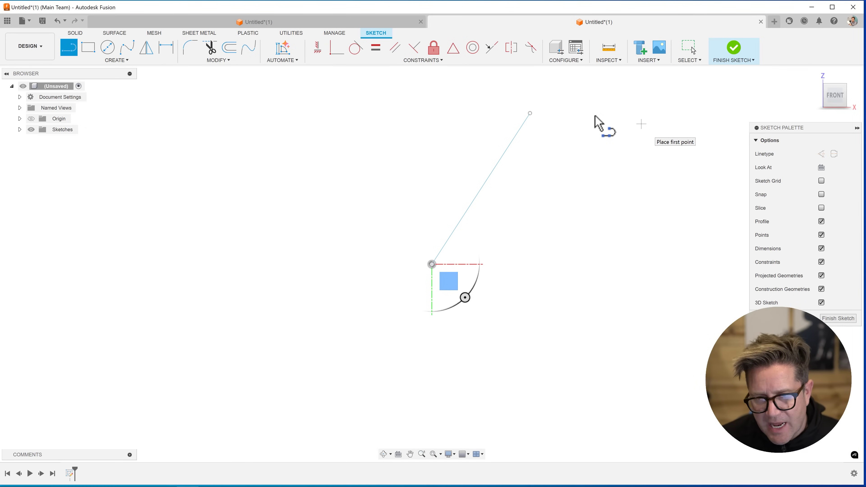
From the apex, add a descending line, then a vertical drop and a horizontal line closing the triangle.
{"action": "left_click", "coordinate": [530, 113]}
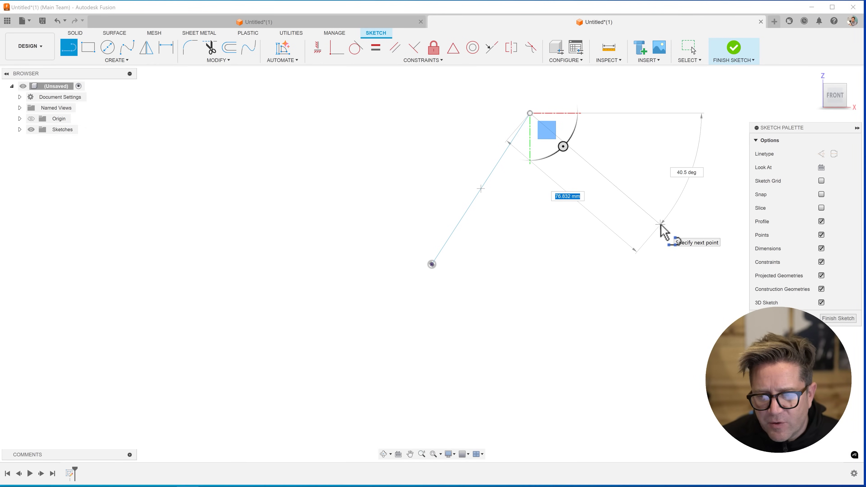
{"action": "left_click", "coordinate": [660, 225]}
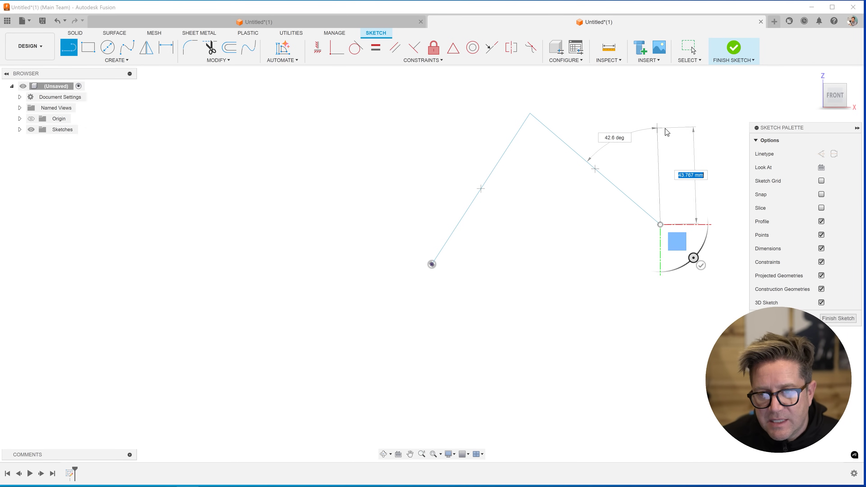
{"action": "key", "text": "Escape"}
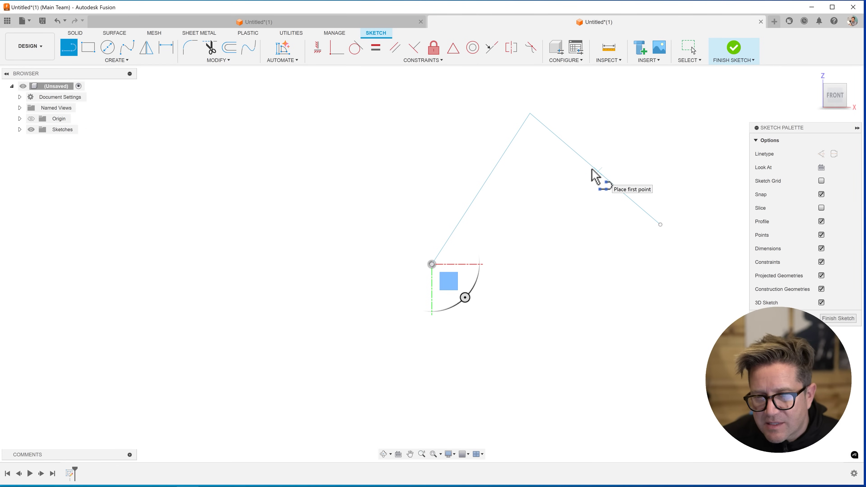
{"action": "left_click", "coordinate": [530, 113]}
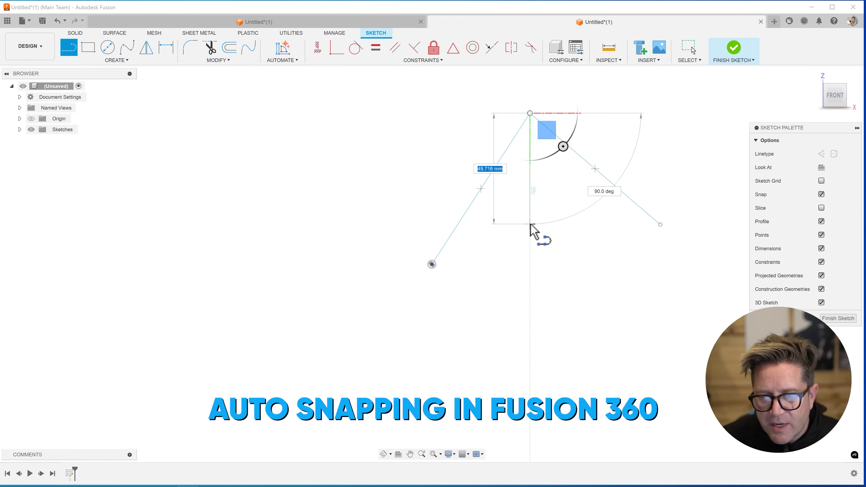
{"action": "left_click", "coordinate": [531, 224]}
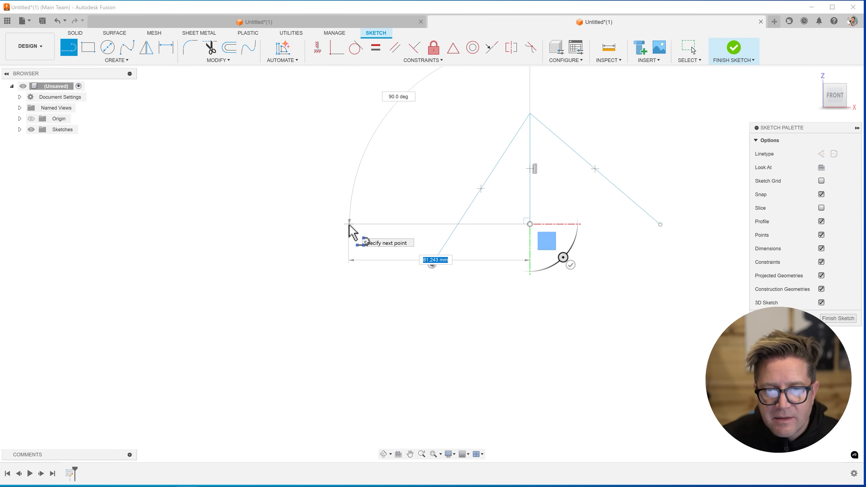
{"action": "left_click", "coordinate": [349, 224]}
{"action": "key", "text": "Escape"}
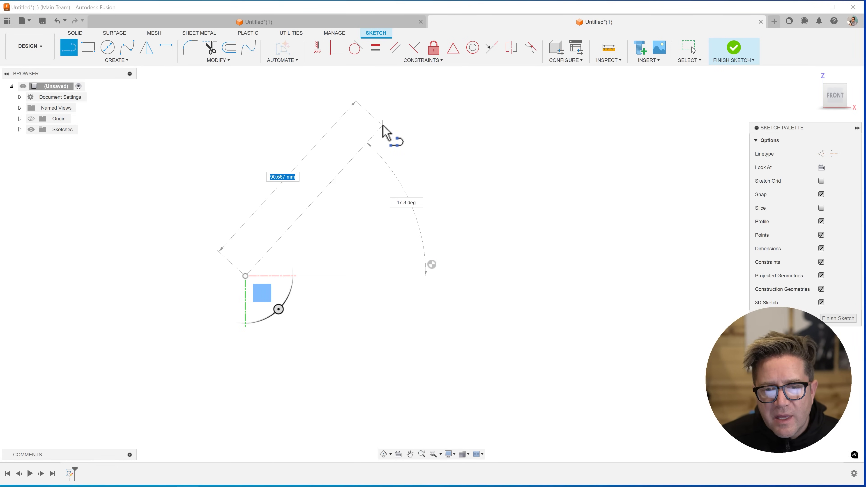
Draw a four-sided outline whose last corner stops just short of its starting point.
{"action": "left_click", "coordinate": [383, 125]}
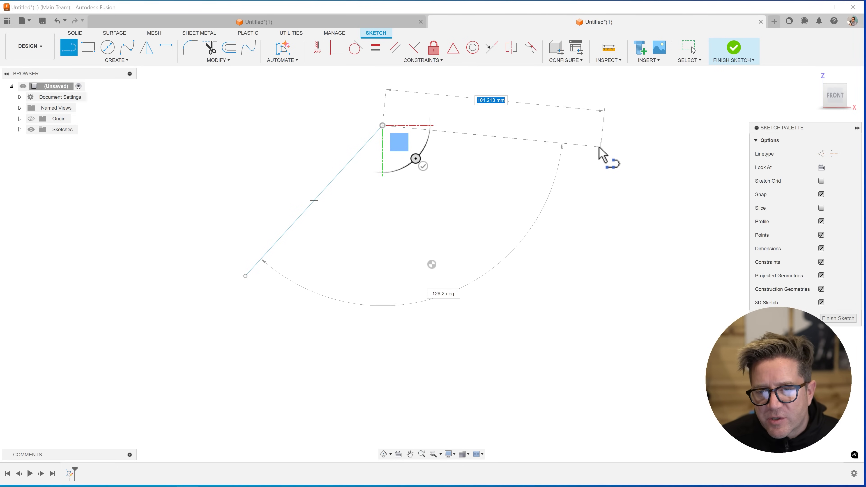
{"action": "left_click", "coordinate": [599, 147]}
{"action": "left_click", "coordinate": [505, 357]}
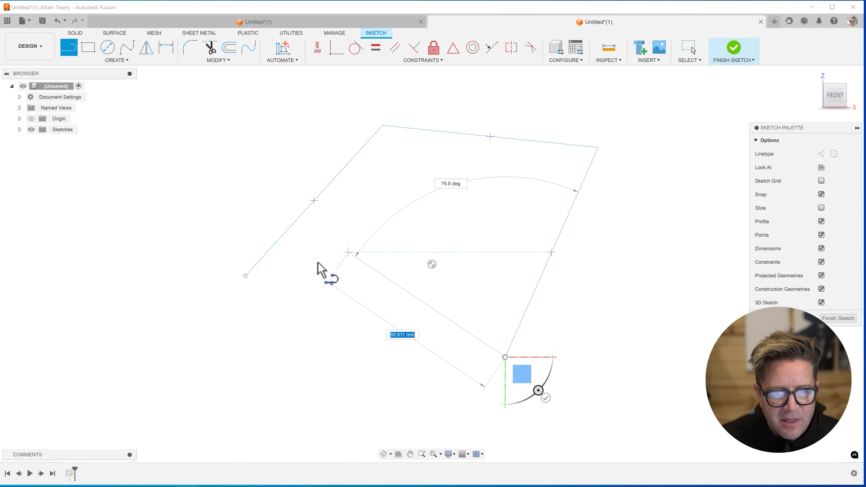
{"action": "left_click", "coordinate": [256, 279]}
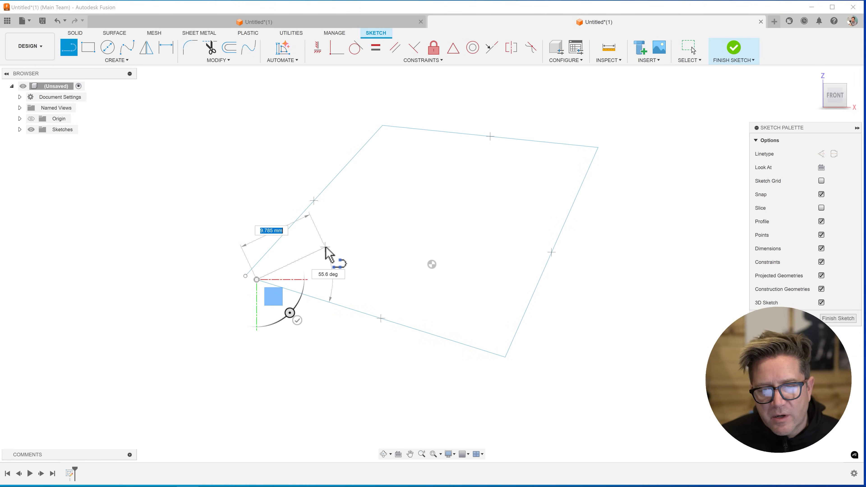
{"action": "key", "text": "Escape"}
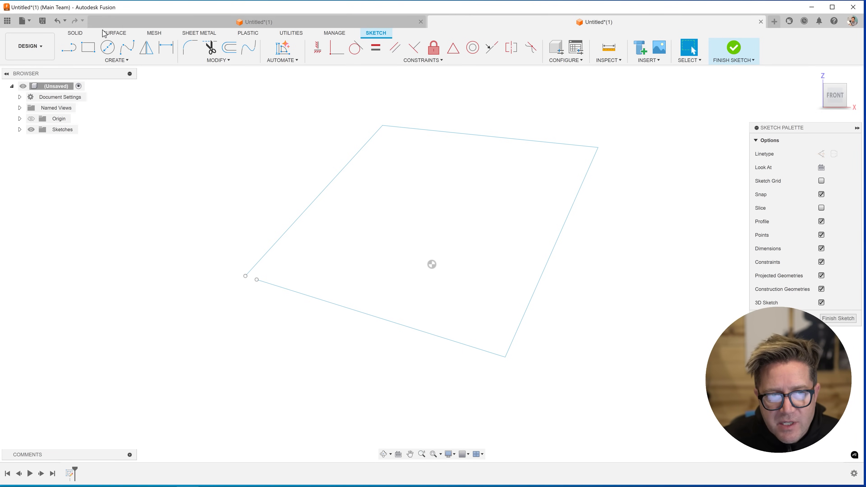
Try extruding the open outline, orbit around it, and cancel the extrusion.
{"action": "key", "text": "e"}
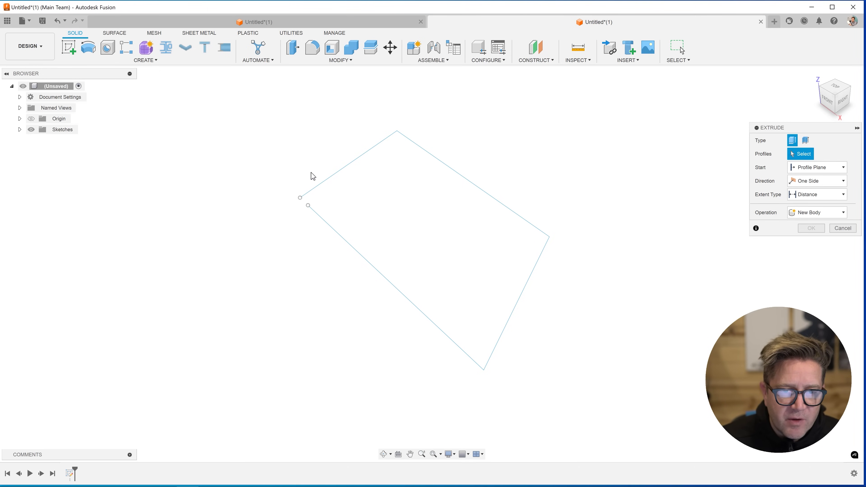
{"action": "middle_click_drag", "start_coordinate": [329, 200], "coordinate": [259, 269], "text": "shift"}
{"action": "key", "text": "Escape"}
Drag the loose endpoint across the adjacent edge to close the profile, trial a 60 mm extrusion, then cancel.
{"action": "double_click", "coordinate": [258, 282]}
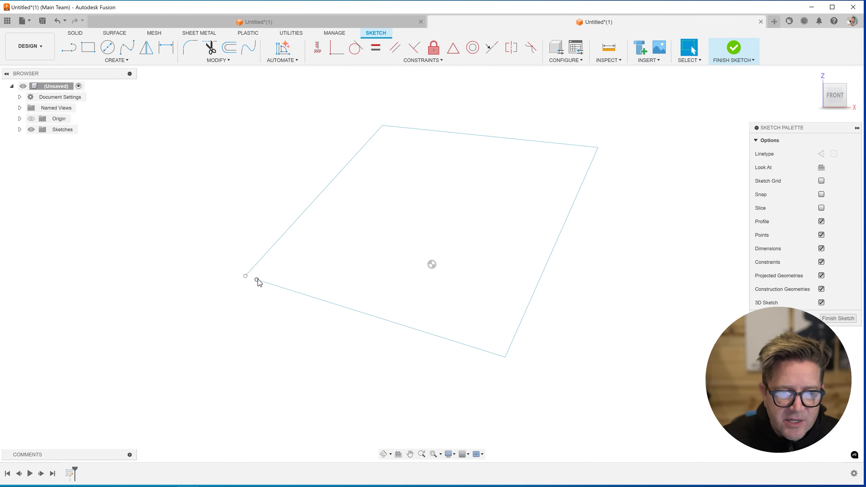
{"action": "mouse_move", "coordinate": [258, 280]}
{"action": "left_mouse_down"}
{"action": "mouse_move", "coordinate": [244, 237]}
{"action": "mouse_move", "coordinate": [219, 211]}
{"action": "left_mouse_up"}
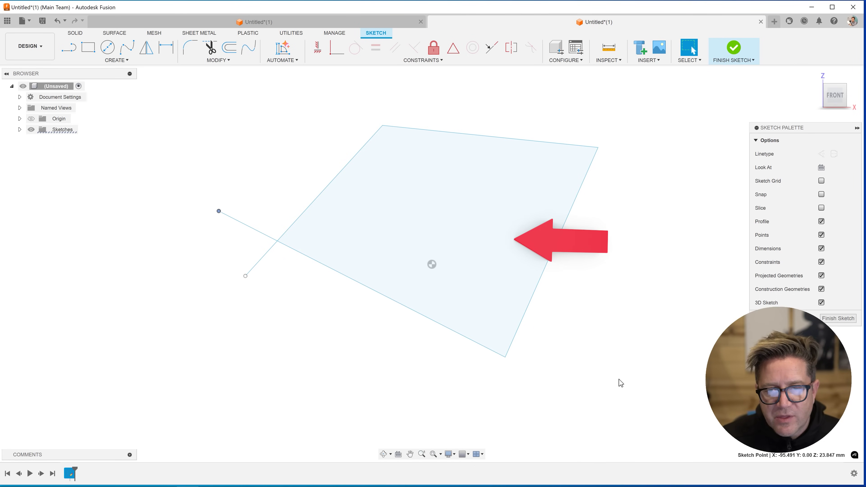
{"action": "key", "text": "e"}
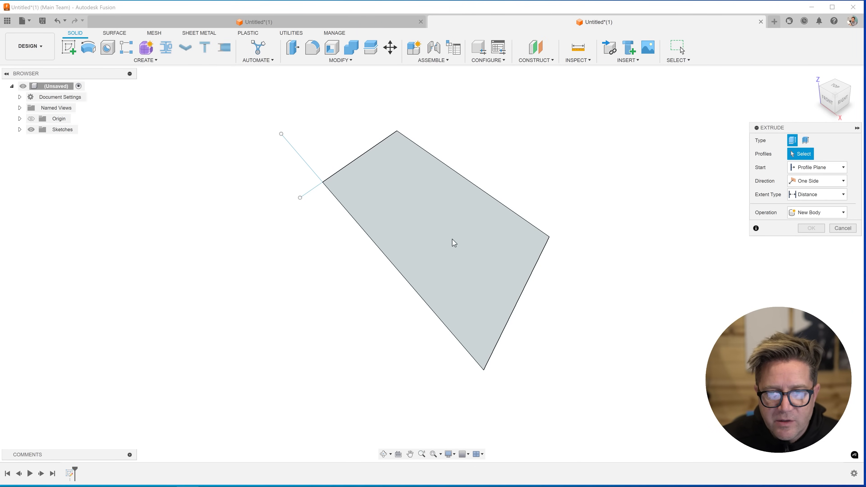
{"action": "left_click_drag", "start_coordinate": [441, 245], "coordinate": [551, 218]}
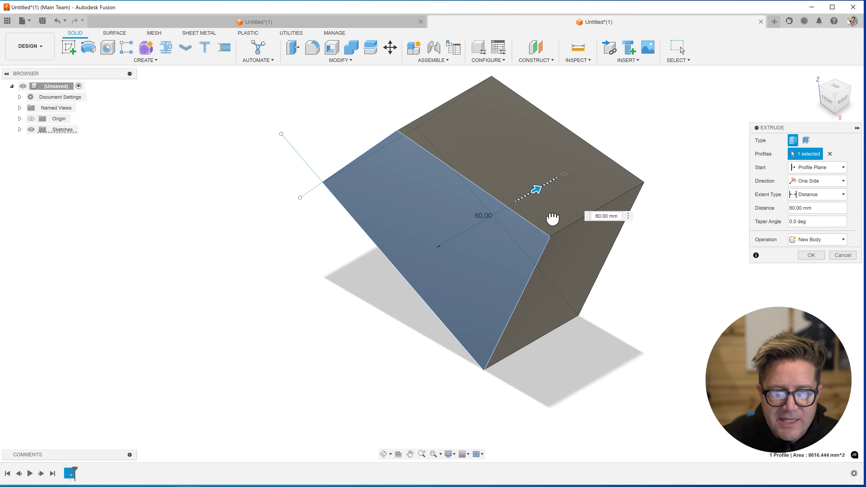
{"action": "middle_click_drag", "start_coordinate": [562, 268], "coordinate": [561, 225], "text": "shift"}
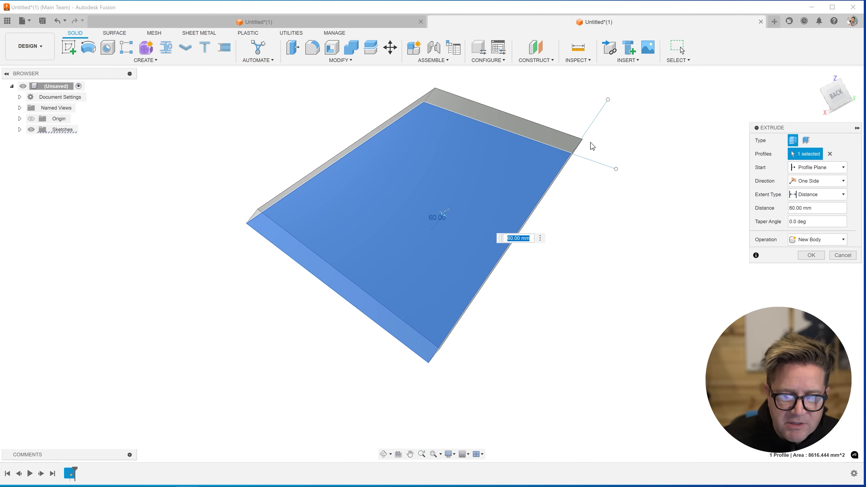
{"action": "left_click", "coordinate": [841, 255]}
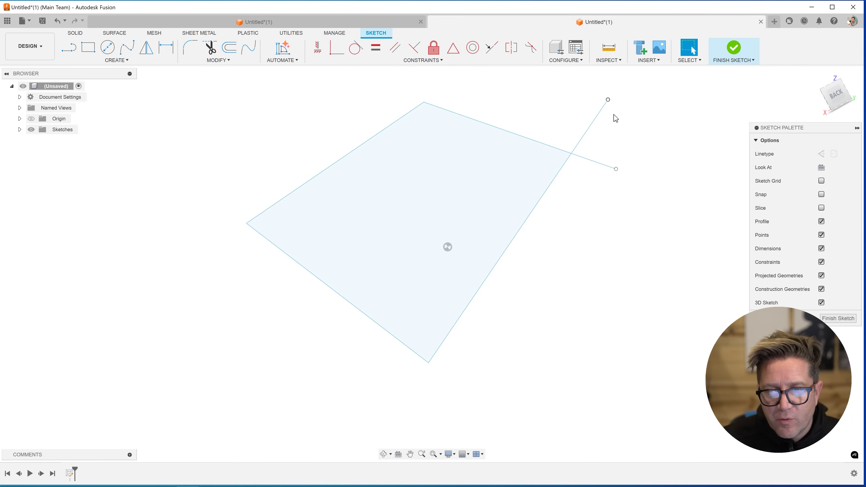
Snap the overshooting line end exactly onto the corner and turn the view back to the front.
{"action": "left_click_drag", "start_coordinate": [607, 100], "coordinate": [616, 169]}
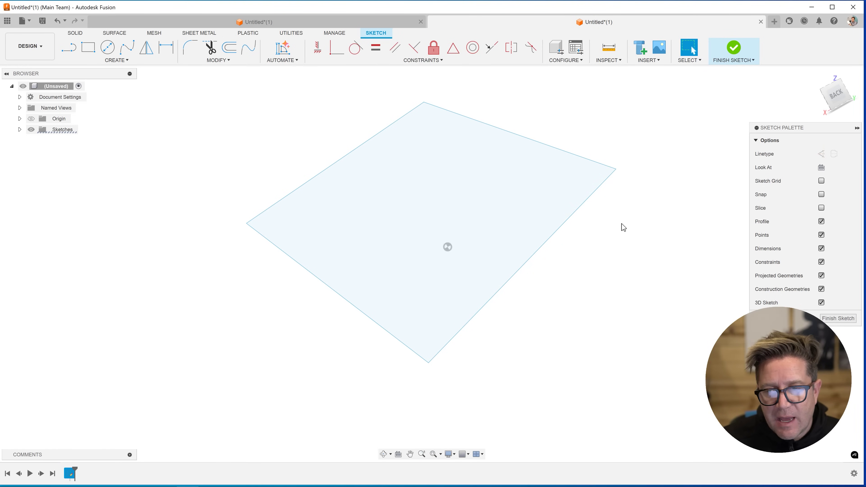
{"action": "middle_click_drag", "start_coordinate": [624, 228], "coordinate": [354, 166], "text": "shift"}
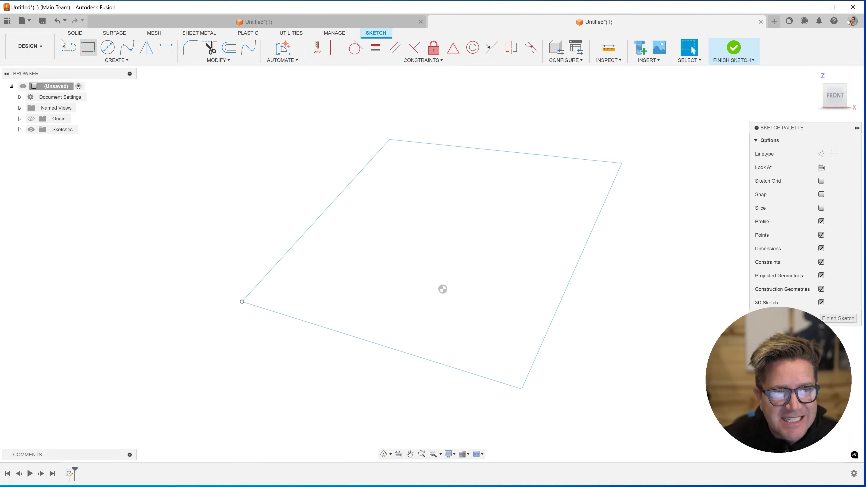
{"action": "left_click", "coordinate": [68, 47]}
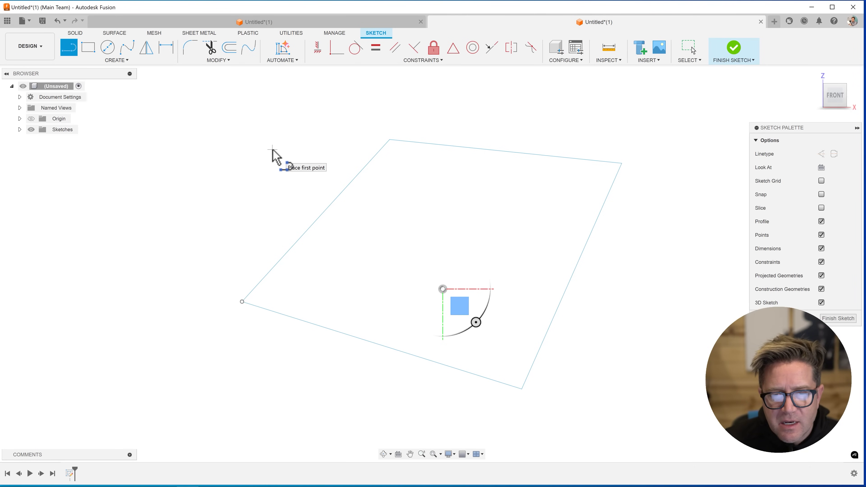
Draw two vertical lines crossing the profile, one near the left and one through the middle.
{"action": "left_click", "coordinate": [362, 106]}
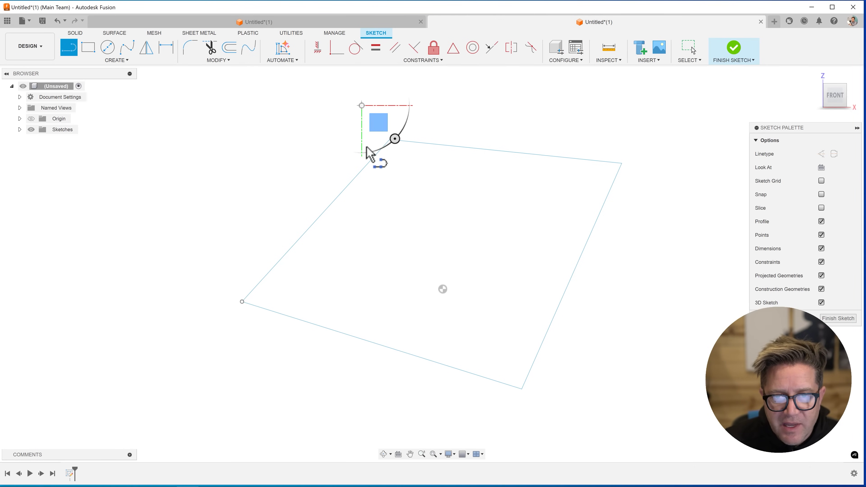
{"action": "left_click", "coordinate": [357, 394]}
{"action": "key", "text": "Escape"}
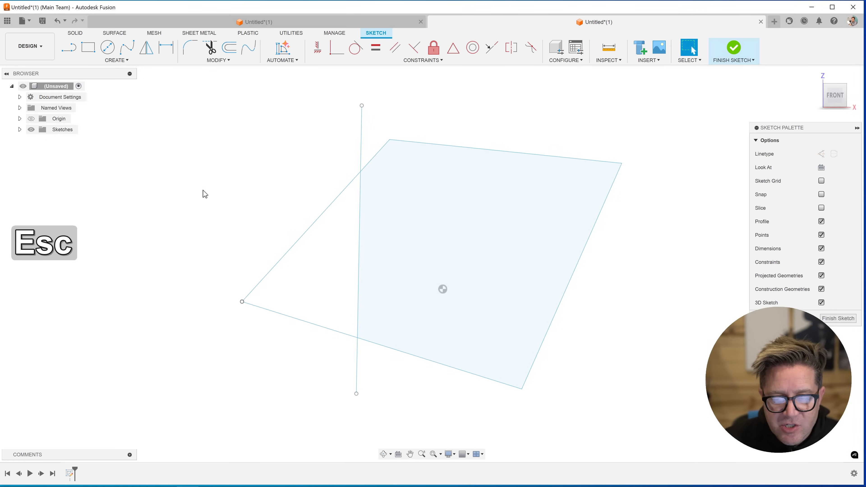
{"action": "left_click", "coordinate": [66, 48]}
{"action": "left_click", "coordinate": [483, 119]}
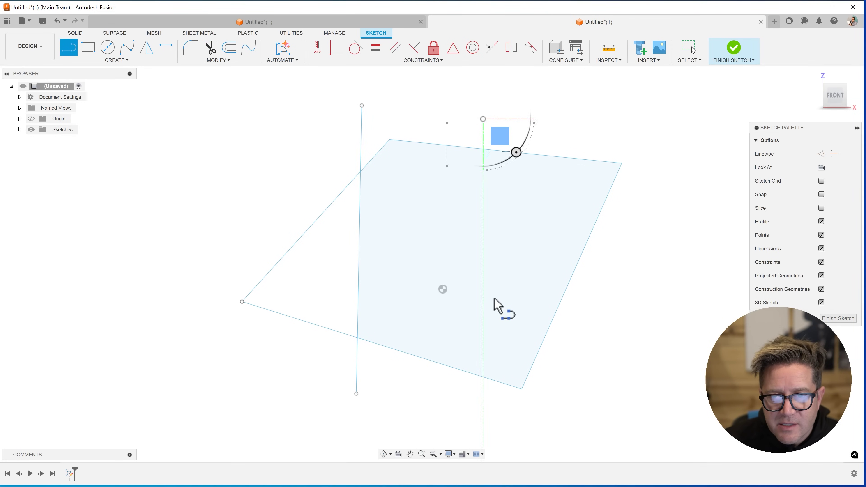
{"action": "left_click", "coordinate": [489, 421]}
{"action": "key", "text": "Escape"}
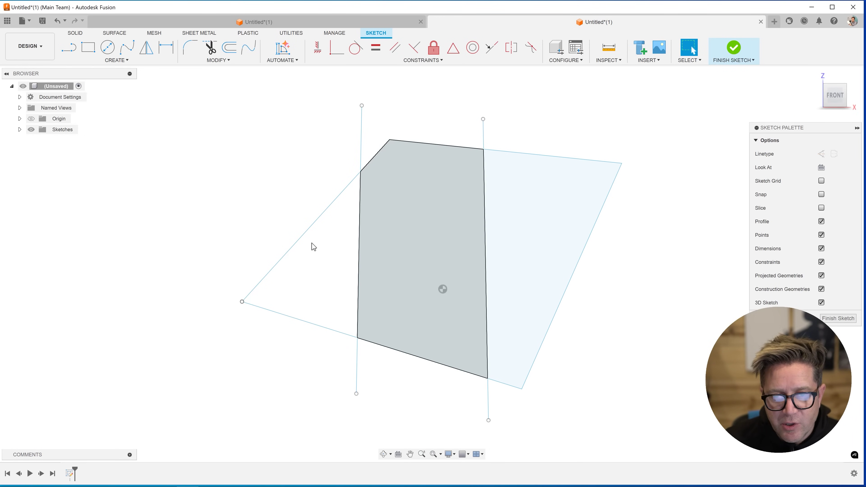
Shift the left vertical line onto the left corner and reattach the lower edge's end to that corner.
{"action": "key", "text": "ctrl"}
{"action": "key", "text": "ctrl"}
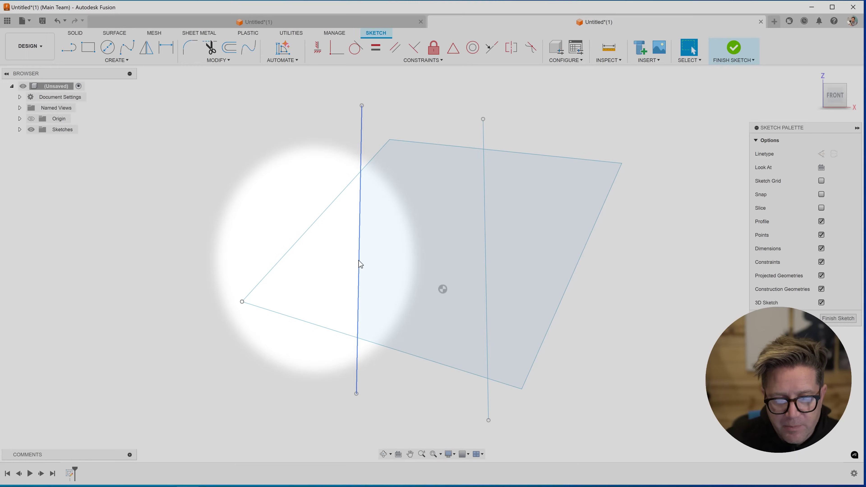
{"action": "left_click_drag", "start_coordinate": [359, 264], "coordinate": [261, 269]}
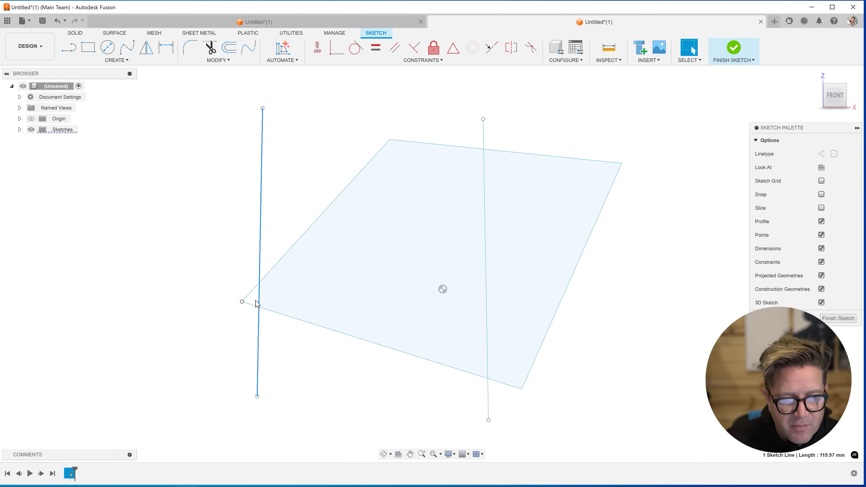
{"action": "left_click_drag", "start_coordinate": [257, 303], "coordinate": [249, 304]}
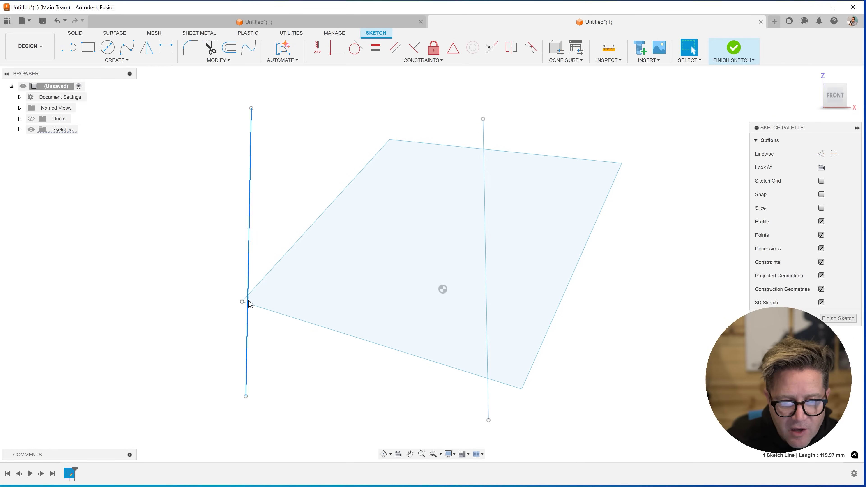
{"action": "scroll", "coordinate": [213, 298], "scroll_direction": "up", "scroll_amount": 5}
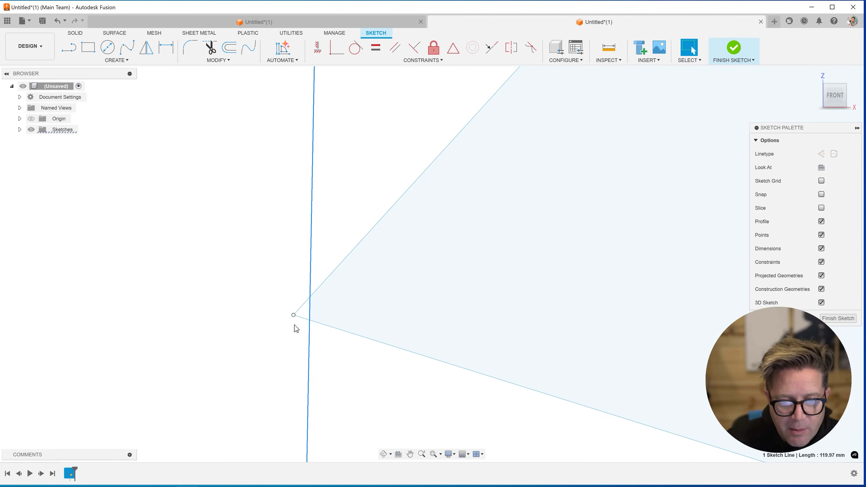
{"action": "scroll", "coordinate": [307, 316], "scroll_direction": "up", "scroll_amount": 10}
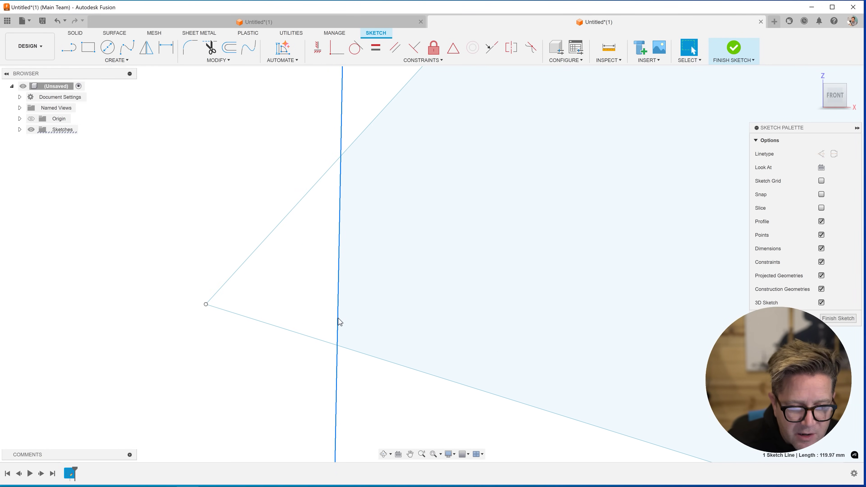
{"action": "left_click_drag", "start_coordinate": [340, 322], "coordinate": [251, 310]}
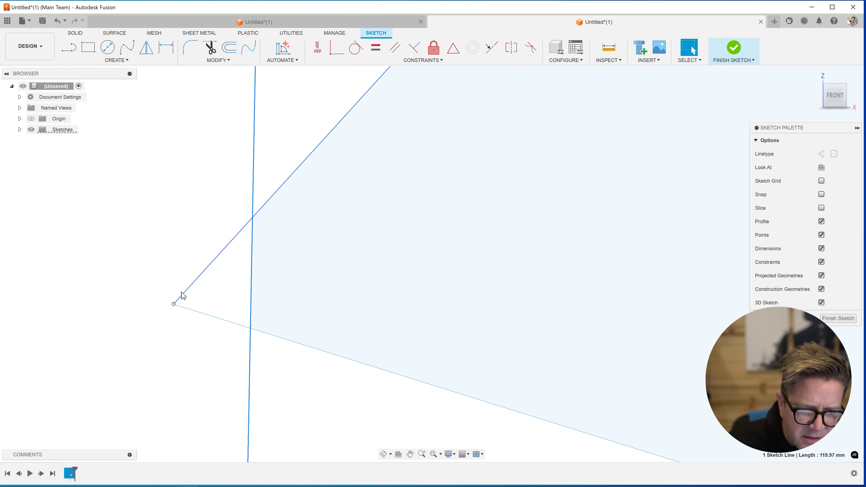
{"action": "scroll", "coordinate": [183, 296], "scroll_direction": "up", "scroll_amount": 3}
{"action": "scroll", "coordinate": [157, 304], "scroll_direction": "up", "scroll_amount": 7}
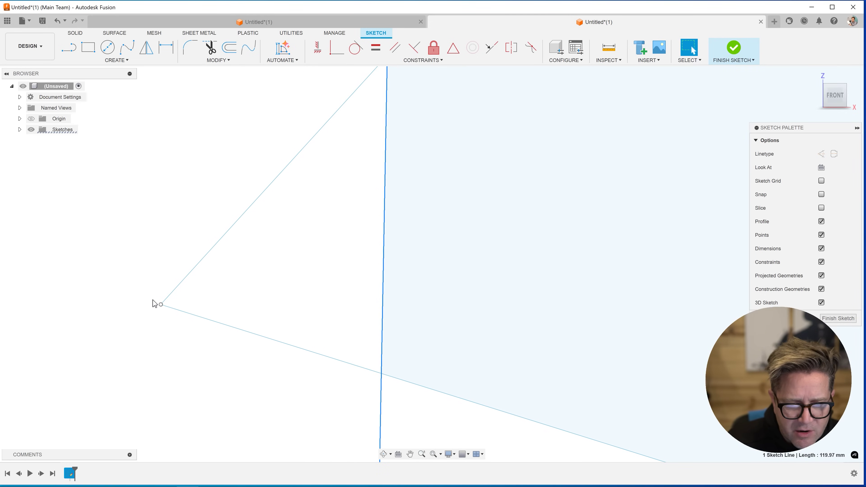
{"action": "middle_click_drag", "start_coordinate": [175, 310], "coordinate": [207, 348]}
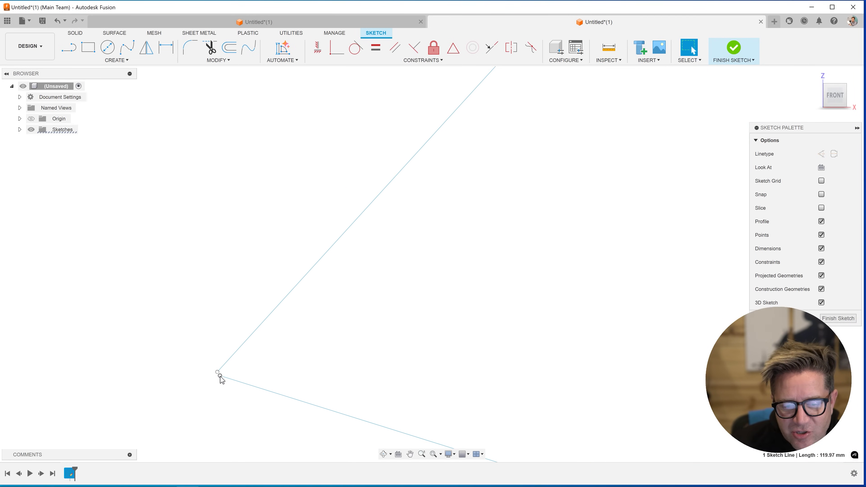
{"action": "mouse_move", "coordinate": [221, 378]}
{"action": "left_mouse_down"}
{"action": "mouse_move", "coordinate": [230, 395]}
{"action": "mouse_move", "coordinate": [219, 378]}
{"action": "left_mouse_up"}
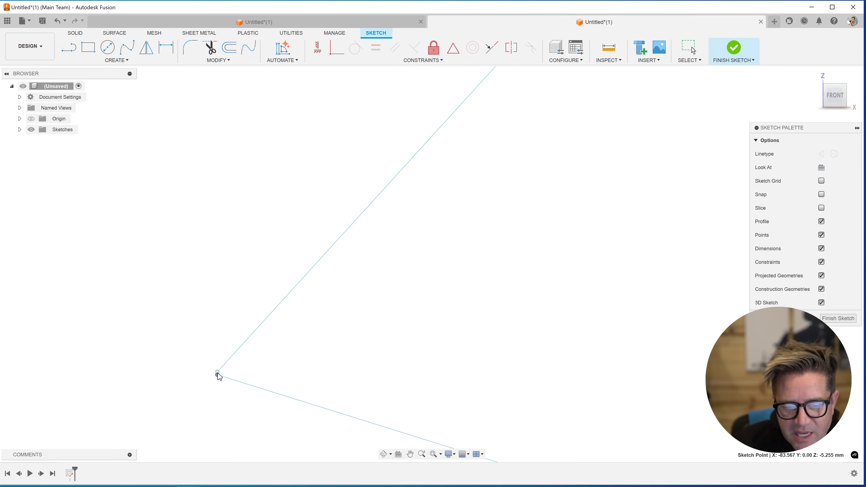
{"action": "middle_click_drag", "start_coordinate": [339, 377], "coordinate": [339, 376]}
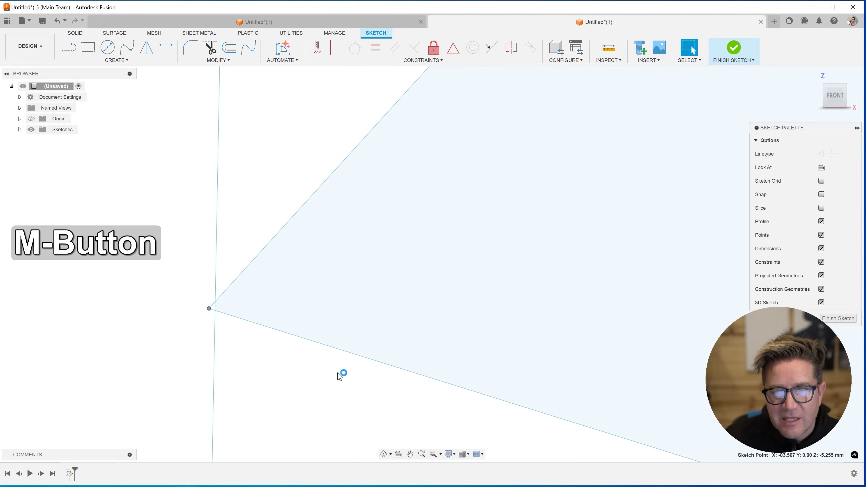
{"action": "scroll", "coordinate": [338, 375], "scroll_direction": "down", "scroll_amount": 5}
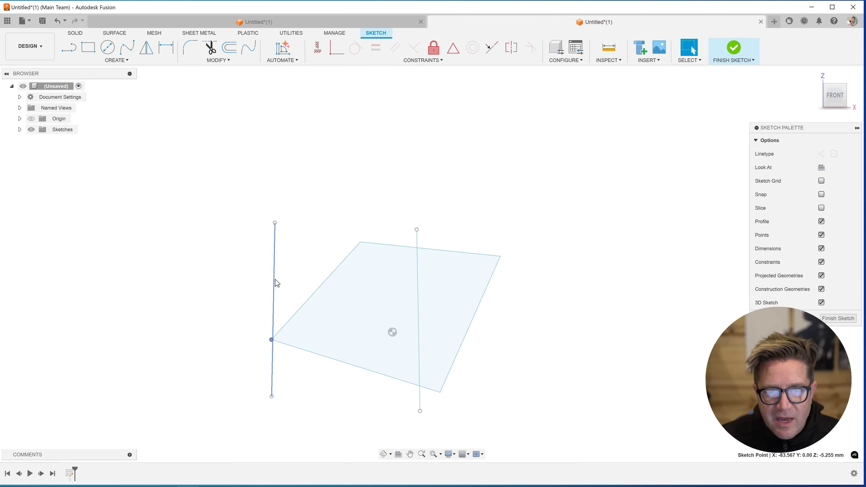
Delete the left and middle vertical lines.
{"action": "left_click", "coordinate": [275, 280]}
{"action": "key", "text": "Delete"}
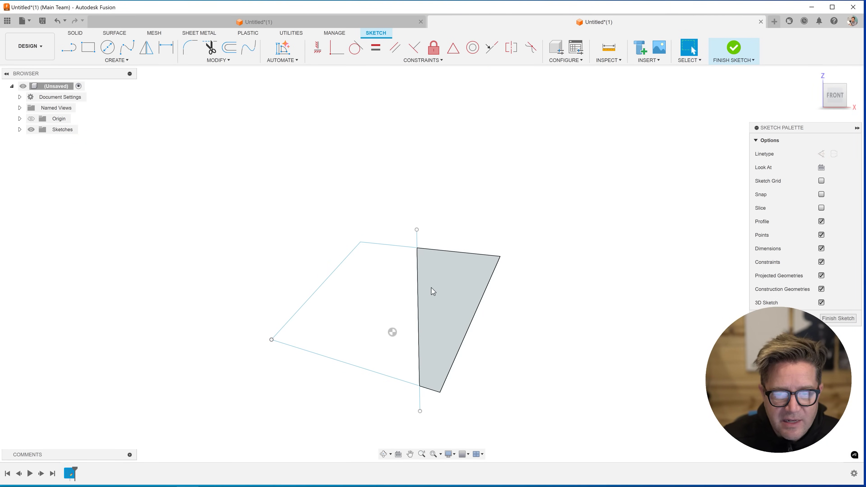
{"action": "left_click", "coordinate": [418, 290]}
{"action": "key", "text": "Delete"}
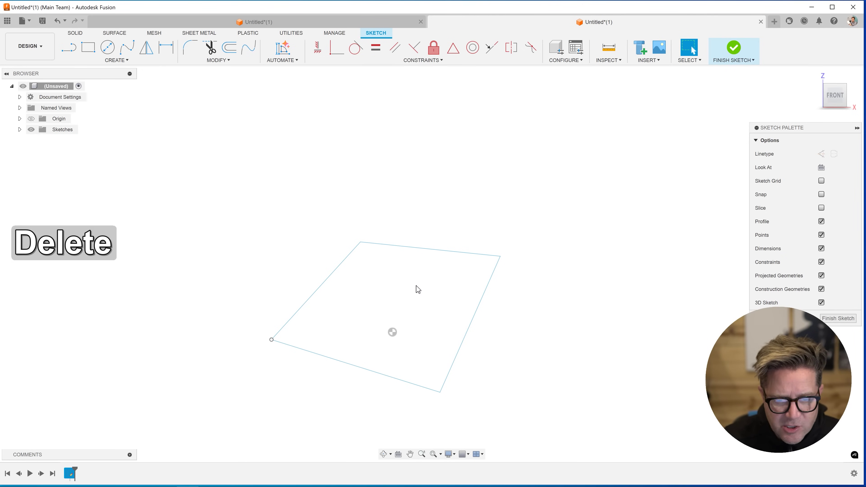
Rejoin the detached bottom-edge endpoint to the corner with a Coincident constraint.
{"action": "left_click_drag", "start_coordinate": [272, 339], "coordinate": [279, 374], "text": "ctrl"}
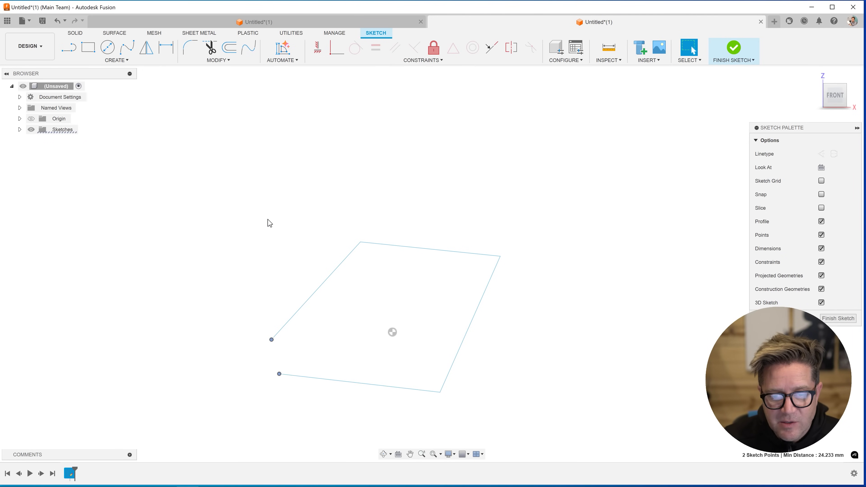
{"action": "left_click", "coordinate": [336, 54]}
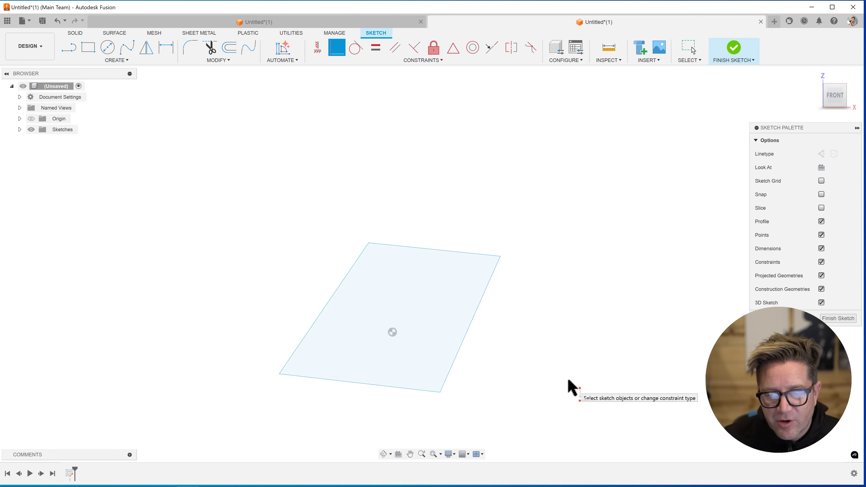
{"action": "key", "text": "Escape"}
{"action": "mouse_move", "coordinate": [542, 362]}
{"action": "middle_mouse_down", "text": "shift"}
{"action": "mouse_move", "coordinate": [536, 342]}
{"action": "mouse_move", "coordinate": [534, 364]}
{"action": "middle_mouse_up", "text": "shift"}
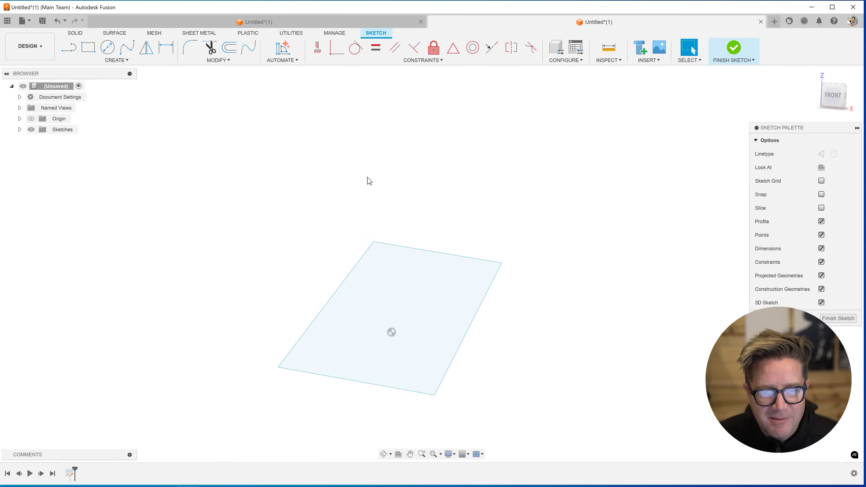
Finish Sketch1, then reopen it with Edit Sketch from the timeline.
{"action": "right_click_drag", "start_coordinate": [369, 181], "coordinate": [405, 256]}
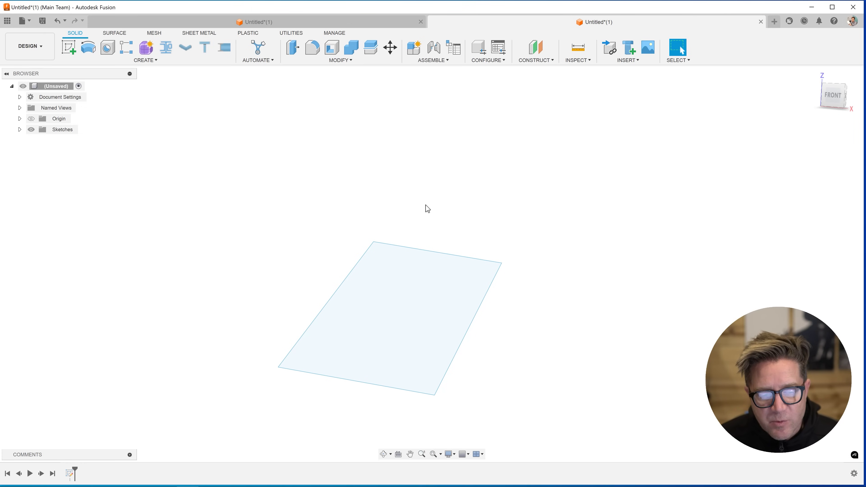
{"action": "right_click", "coordinate": [70, 474]}
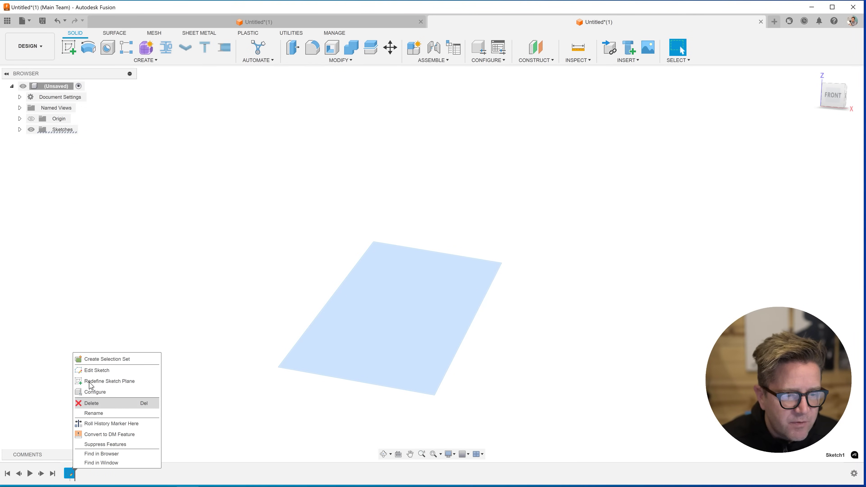
{"action": "left_click", "coordinate": [93, 371]}
{"action": "key", "text": "d"}
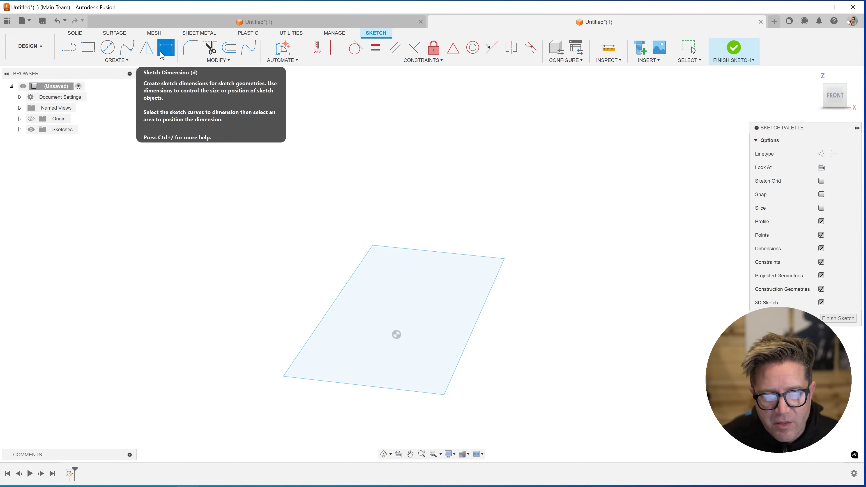
Dimension the shape's top edge at 91 mm.
{"action": "left_click", "coordinate": [477, 256]}
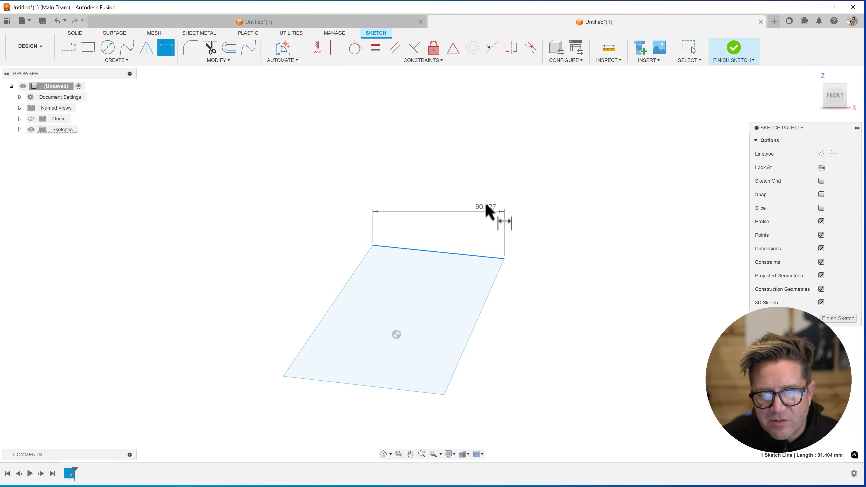
{"action": "left_click", "coordinate": [485, 205]}
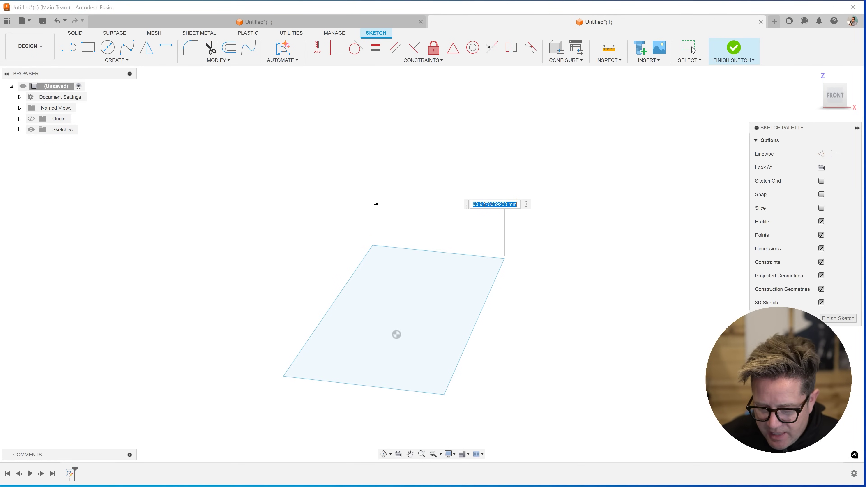
{"action": "type", "text": "91"}
{"action": "key", "text": "Return"}
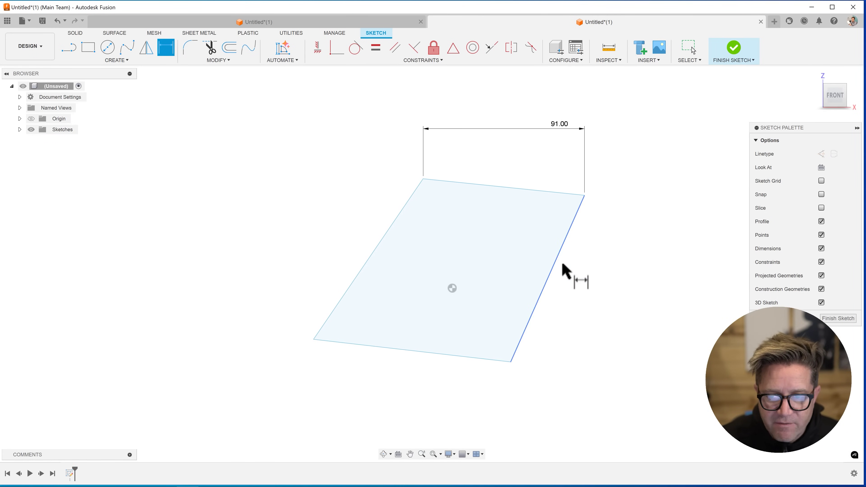
Dimension the lower-right corner angle at 110°, change it to 125°, then start a new design.
{"action": "left_click", "coordinate": [526, 333]}
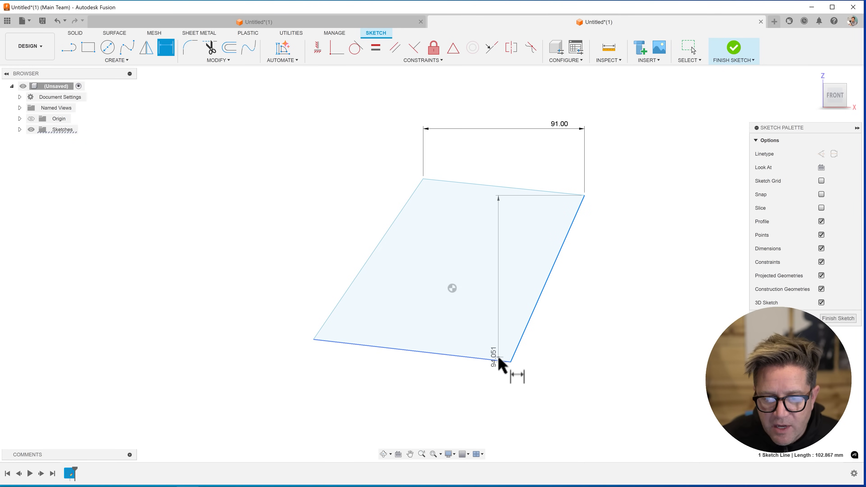
{"action": "left_click", "coordinate": [499, 359]}
{"action": "left_click", "coordinate": [510, 326]}
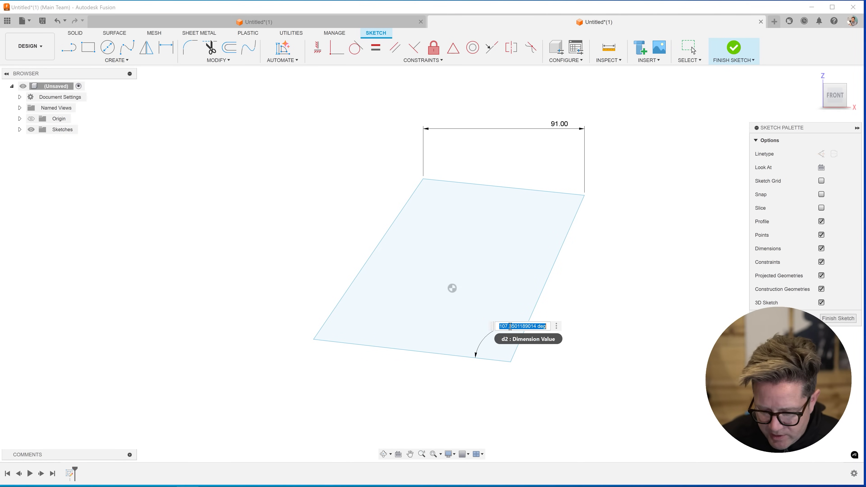
{"action": "type", "text": "110"}
{"action": "key", "text": "Return"}
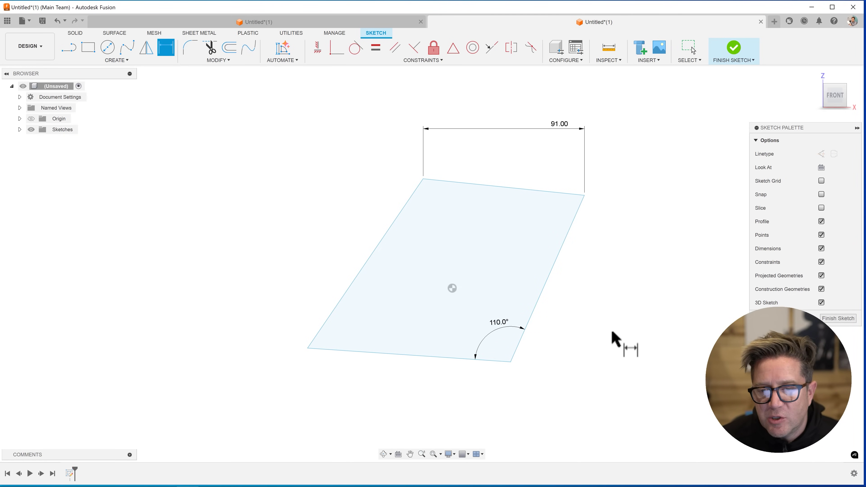
{"action": "double_click", "coordinate": [507, 326]}
{"action": "type", "text": "125"}
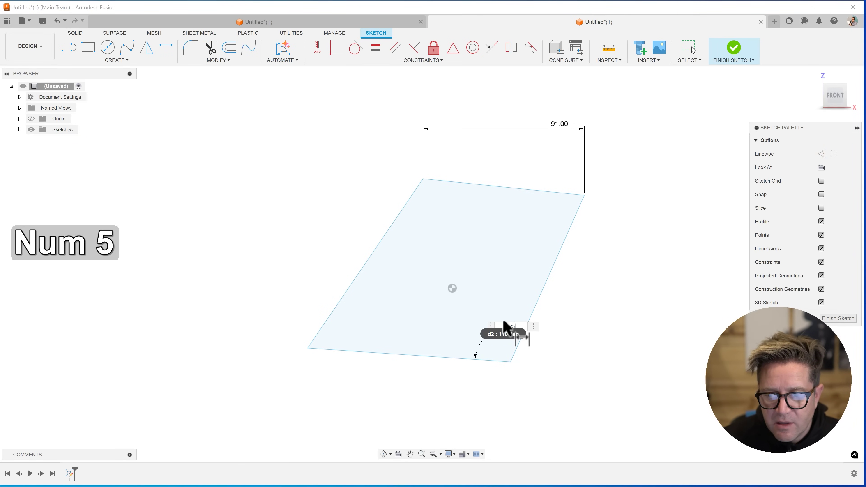
{"action": "key", "text": "Return"}
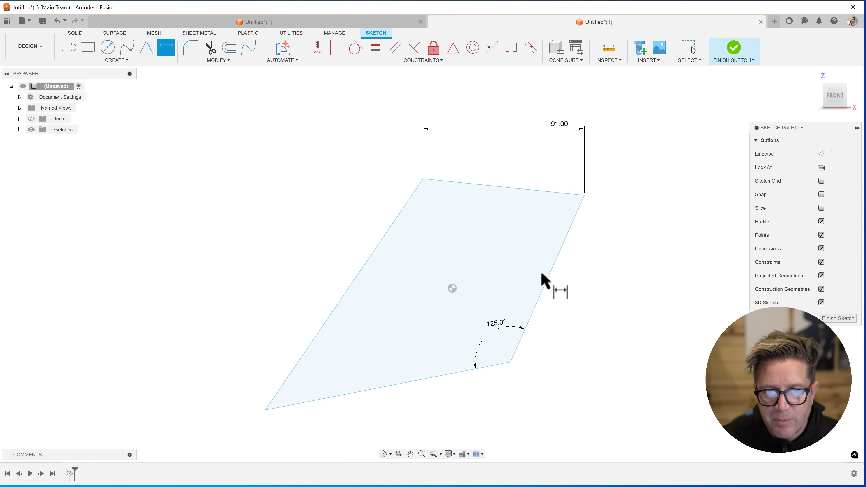
{"action": "key", "text": "ctrl+n"}
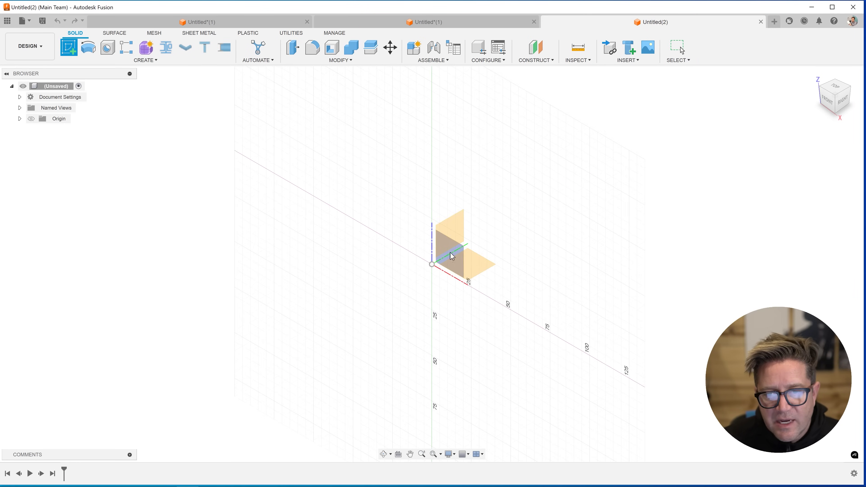
Sketch on the XZ plane a 100 mm line from the origin at 45°.
{"action": "left_click", "coordinate": [444, 249]}
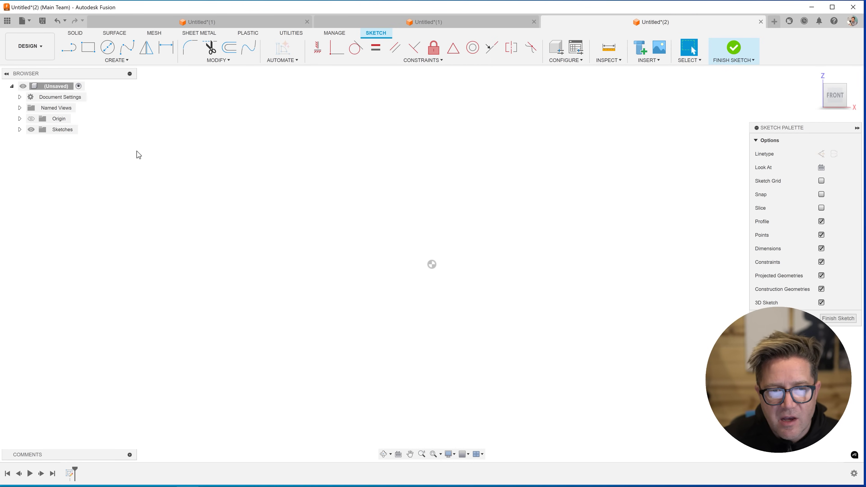
{"action": "left_click", "coordinate": [69, 48]}
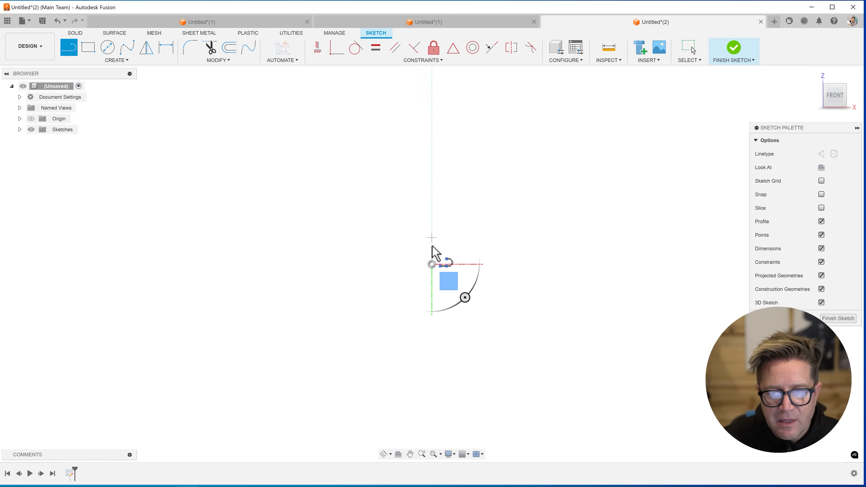
{"action": "left_click", "coordinate": [432, 265]}
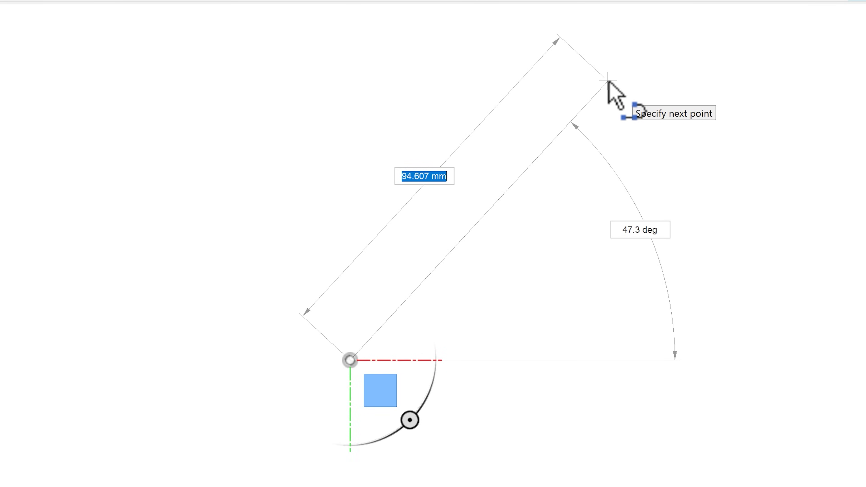
{"action": "type", "text": "100"}
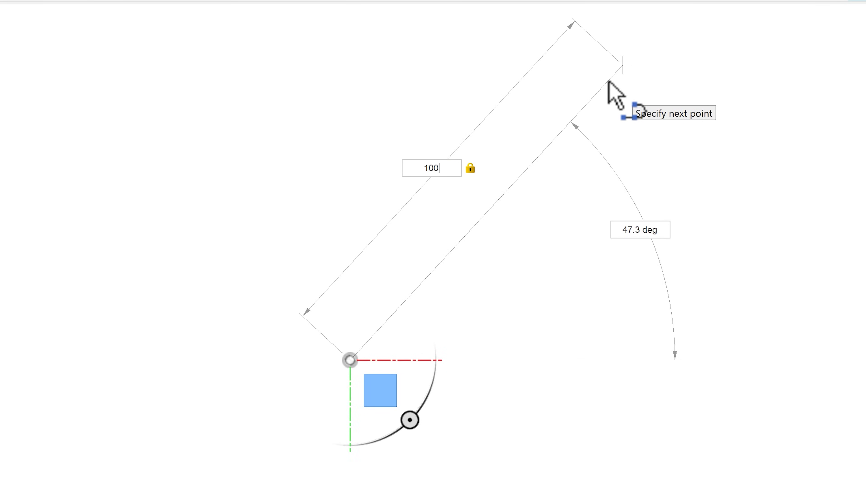
{"action": "key", "text": "Tab"}
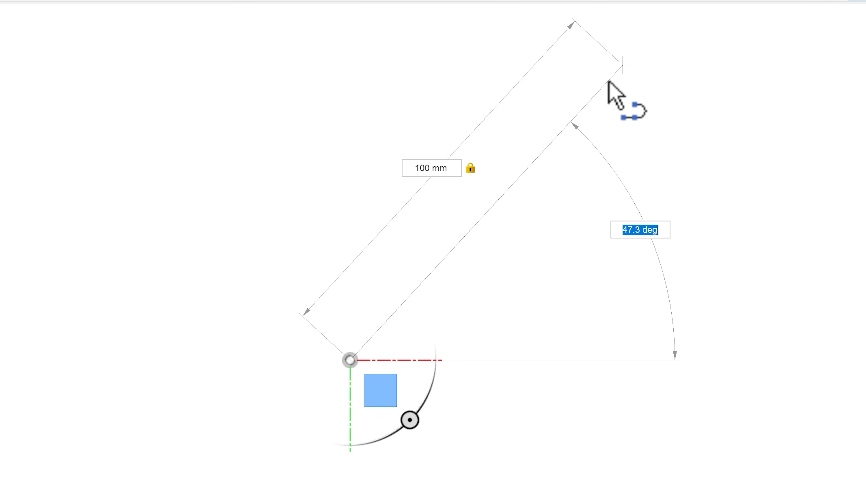
{"action": "type", "text": "45"}
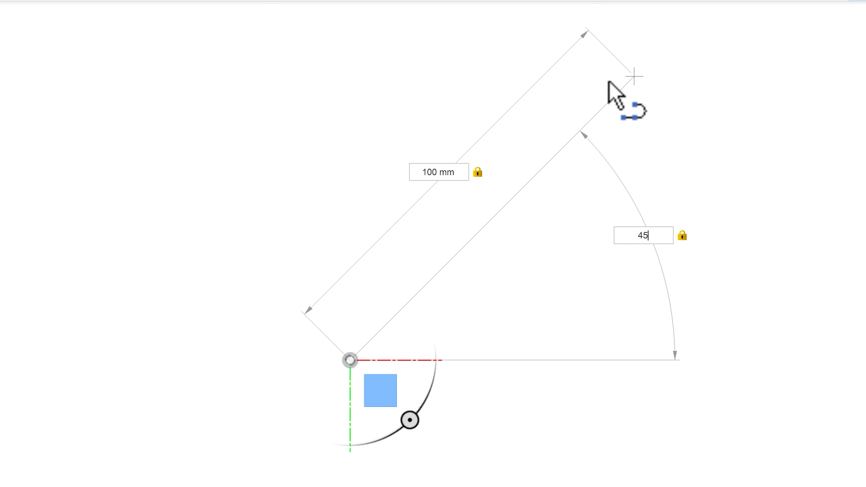
{"action": "key", "text": "Return"}
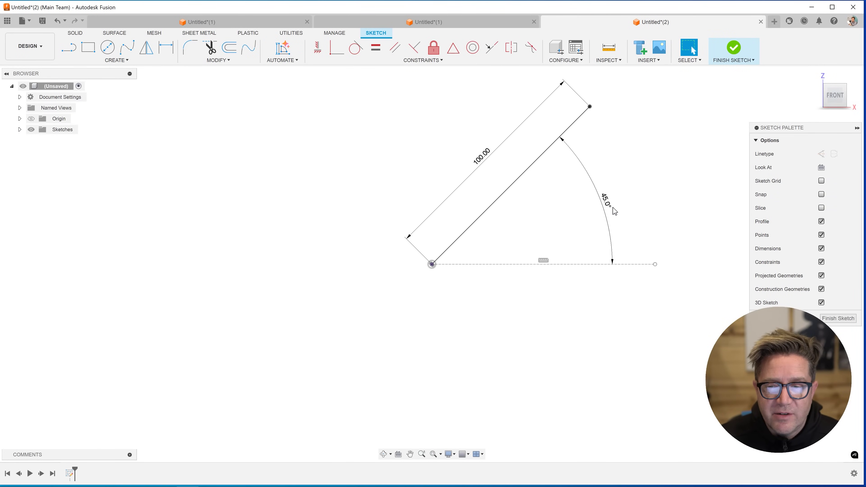
Change the line's angle dimension from 45° to 50°.
{"action": "double_click", "coordinate": [609, 202]}
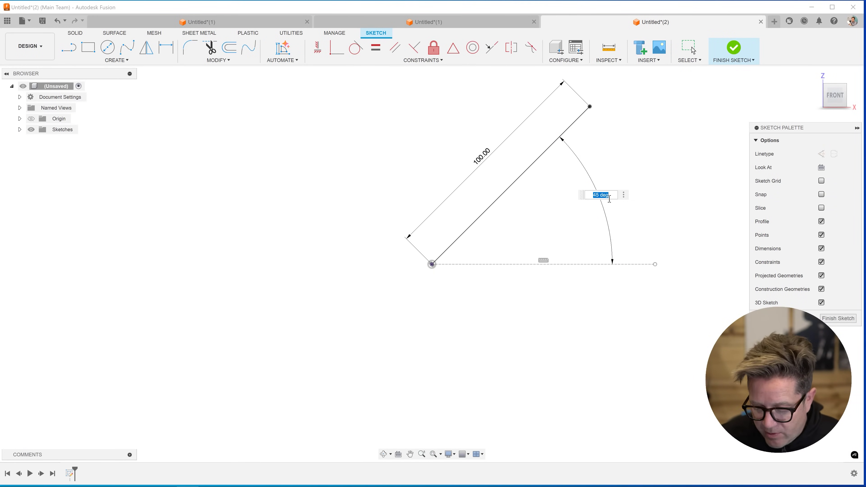
{"action": "type", "text": "50"}
{"action": "key", "text": "Return"}
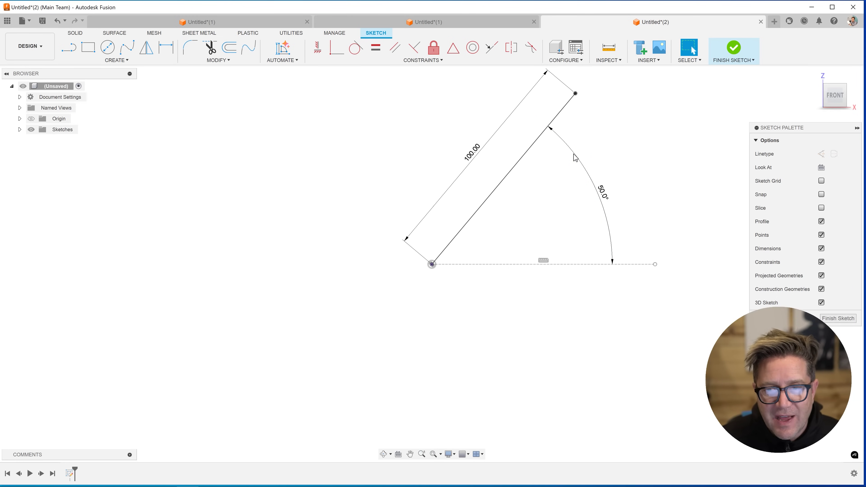
Draw a 60 mm line at 33° from the upper end of the first line.
{"action": "left_click", "coordinate": [69, 48]}
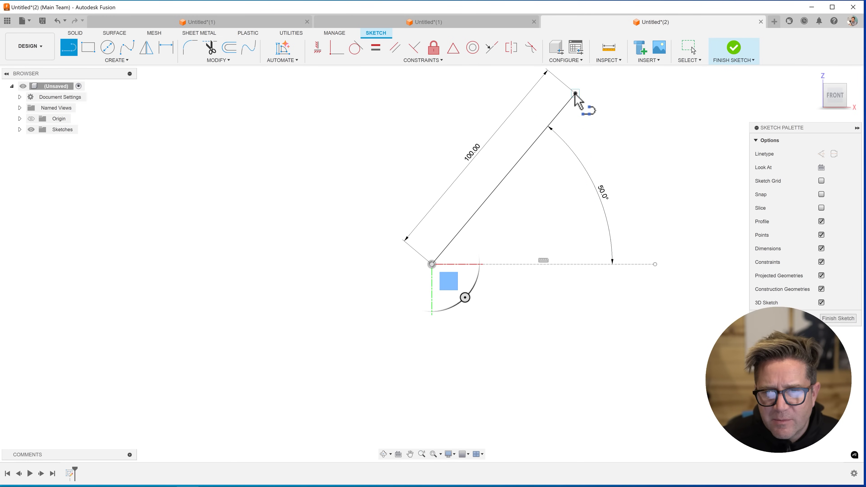
{"action": "left_click", "coordinate": [576, 93]}
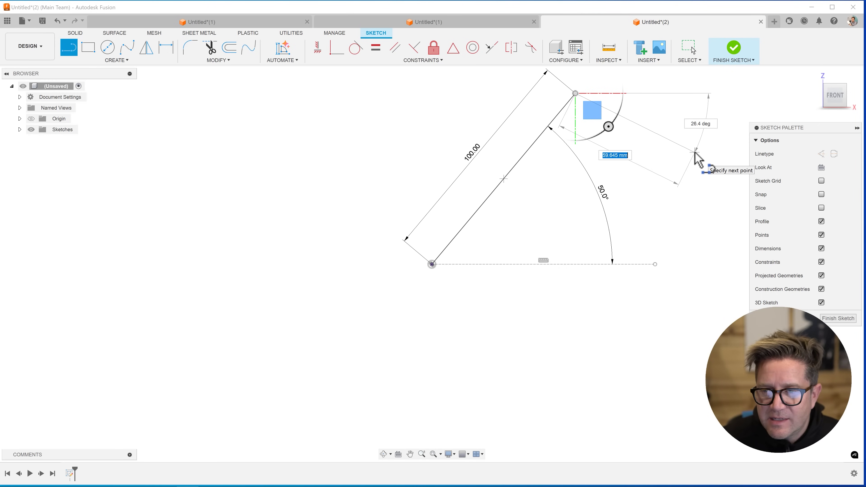
{"action": "key", "text": "Tab"}
{"action": "key", "text": "Tab"}
{"action": "key", "text": "Tab"}
{"action": "key", "text": "Tab"}
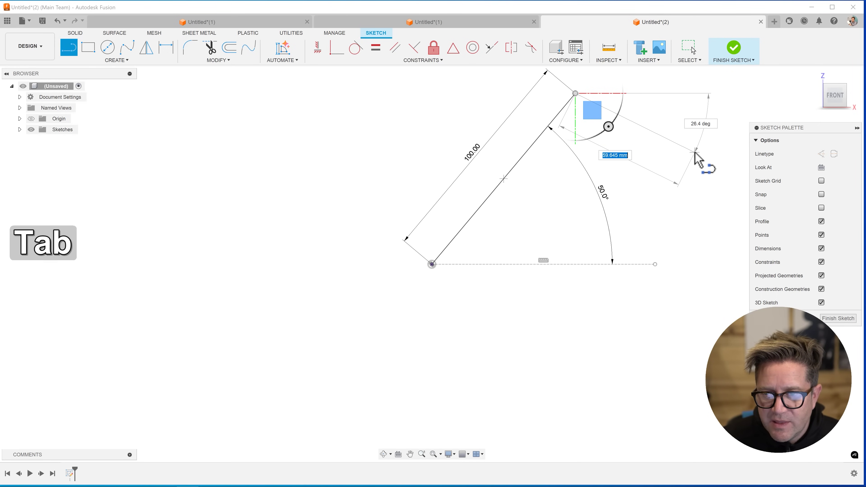
{"action": "type", "text": "60"}
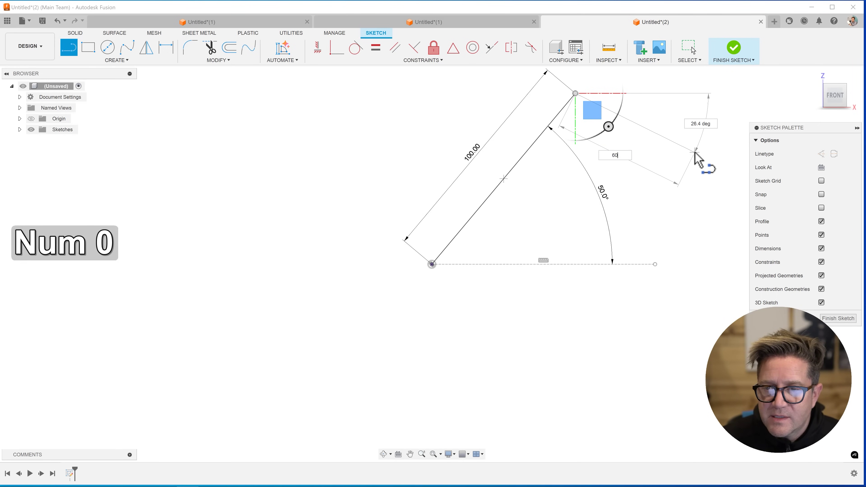
{"action": "key", "text": "Tab"}
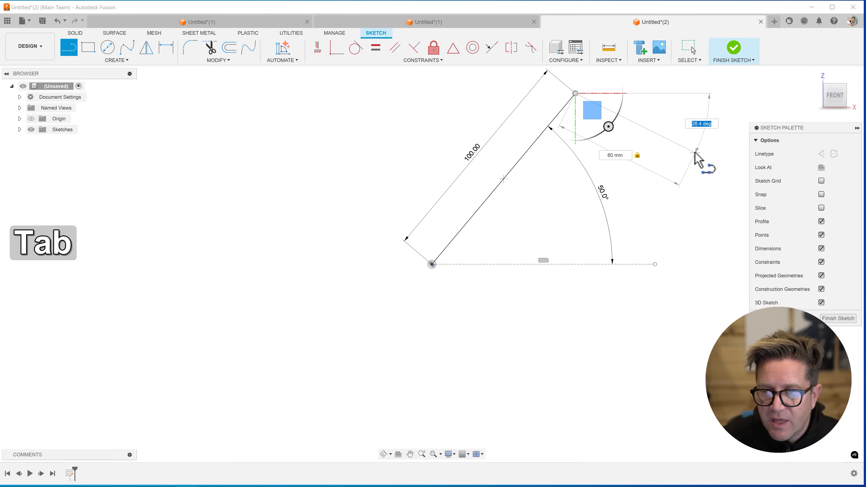
{"action": "type", "text": "33"}
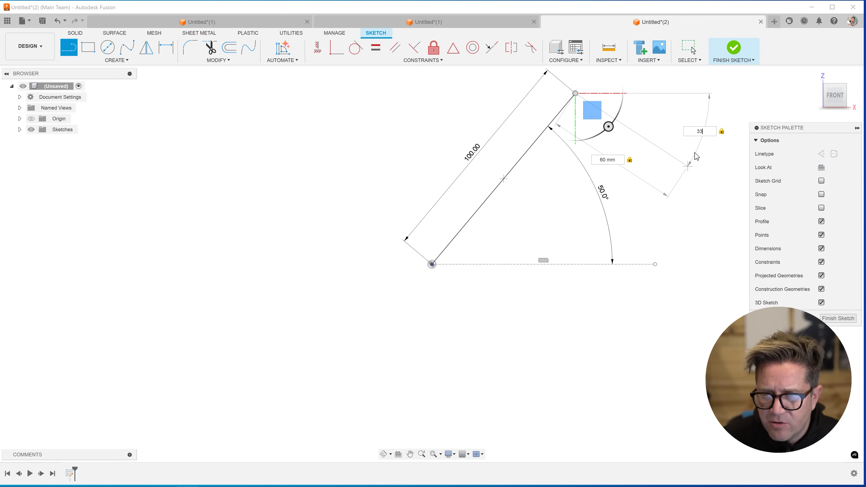
{"action": "key", "text": "Return"}
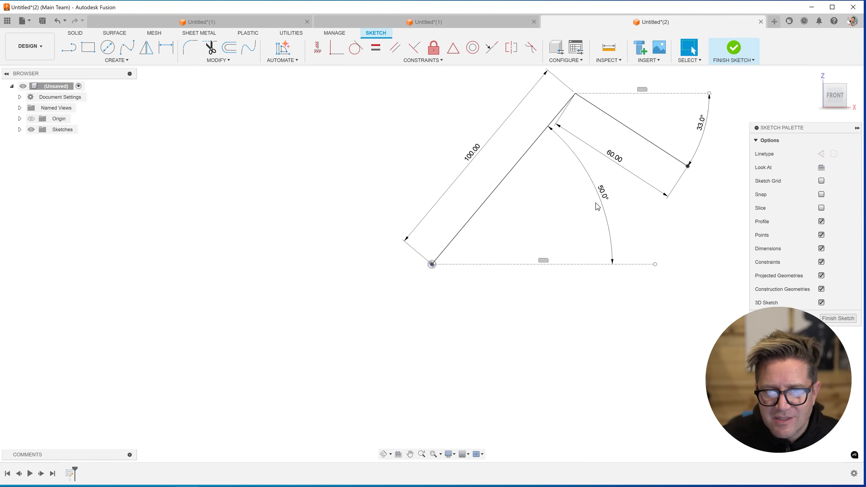
Draw a horizontal line running right from the origin.
{"action": "key", "text": "l"}
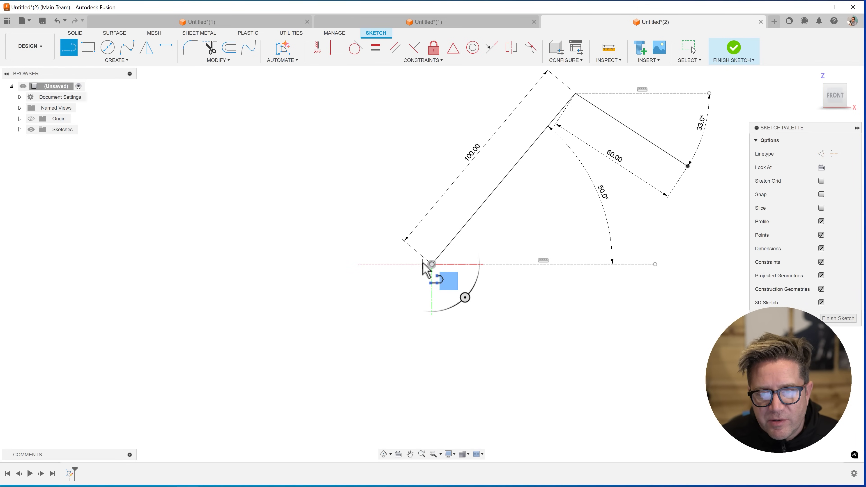
{"action": "left_click", "coordinate": [432, 265]}
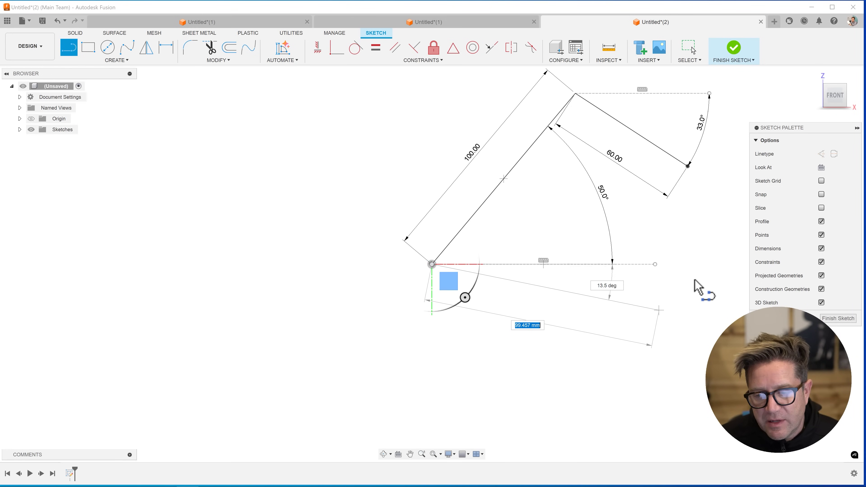
{"action": "left_click", "coordinate": [694, 264]}
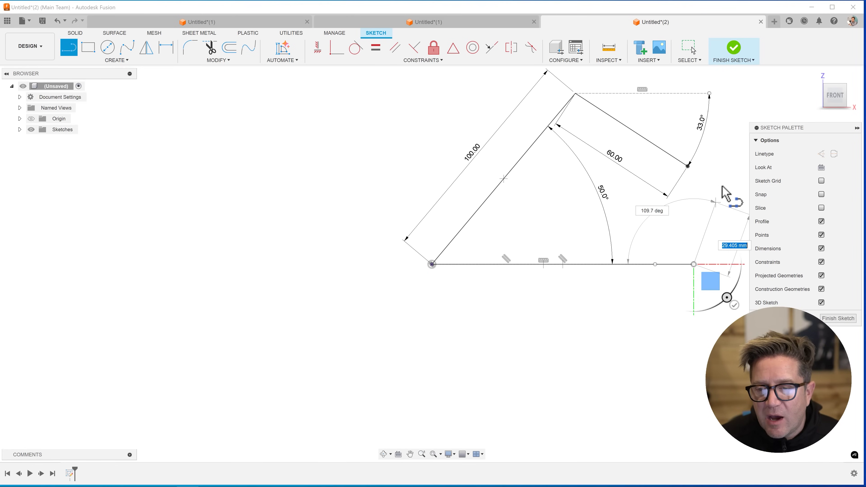
{"action": "key", "text": "Escape"}
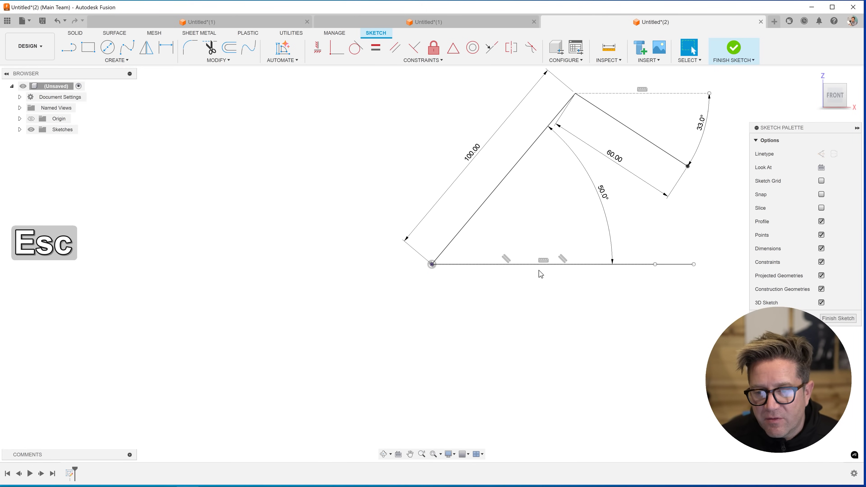
Delete the bottom line's horizontal constraint and swing its end upward.
{"action": "left_click", "coordinate": [532, 267]}
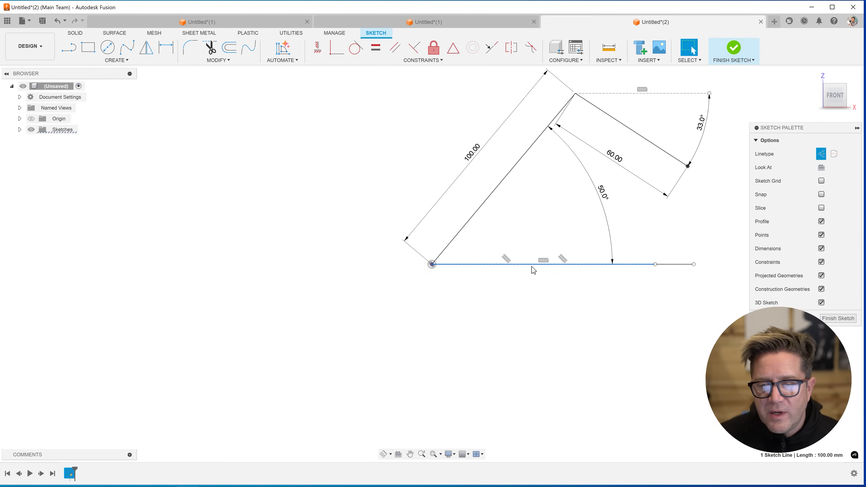
{"action": "scroll", "coordinate": [553, 282], "scroll_direction": "up", "scroll_amount": 2}
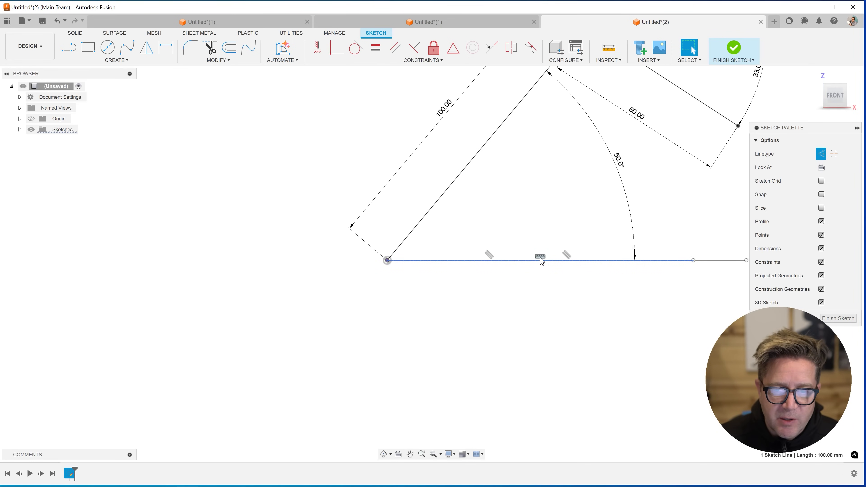
{"action": "left_click", "coordinate": [541, 257]}
{"action": "key", "text": "Delete"}
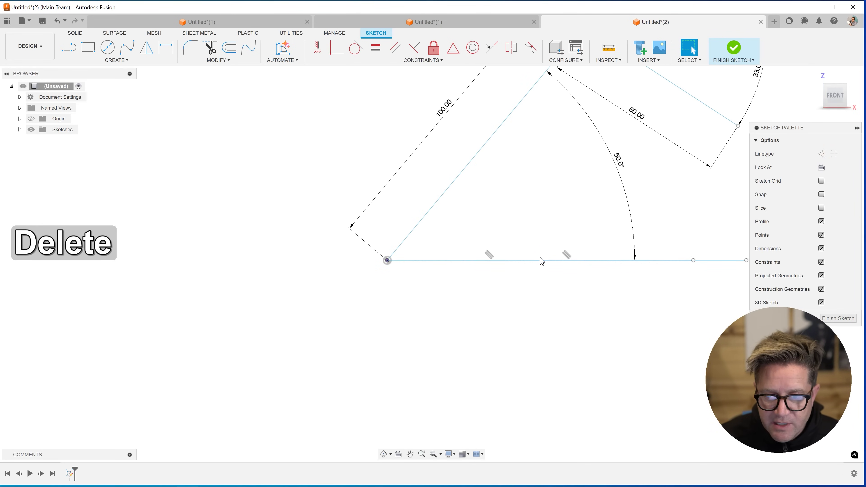
{"action": "left_click_drag", "start_coordinate": [746, 261], "coordinate": [641, 199]}
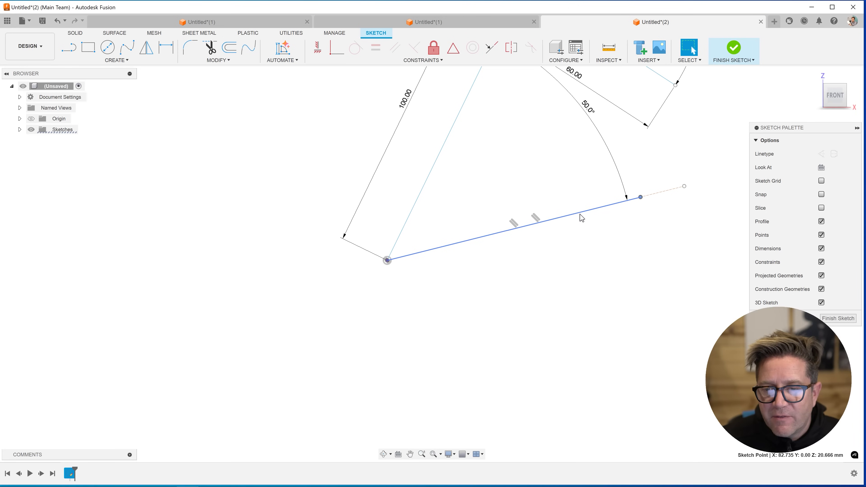
Make the tilted bottom line horizontal again, now about 85 mm long.
{"action": "left_click", "coordinate": [582, 218]}
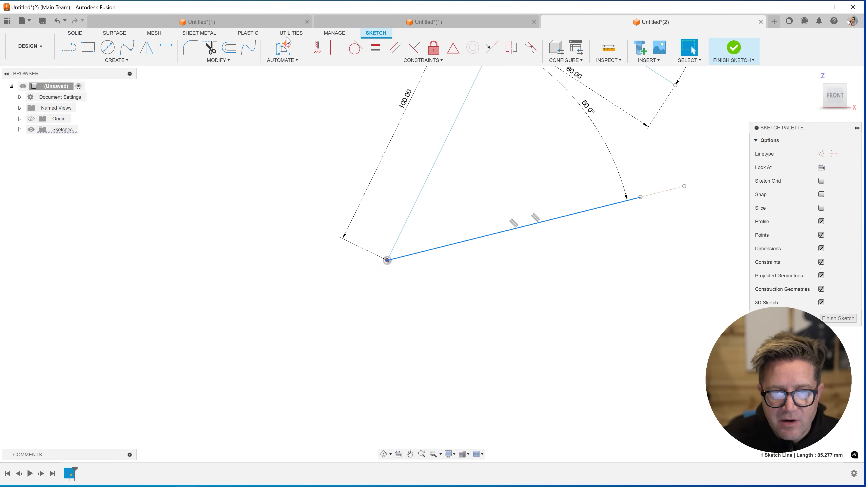
{"action": "left_click", "coordinate": [321, 51]}
{"action": "key", "text": "Escape"}
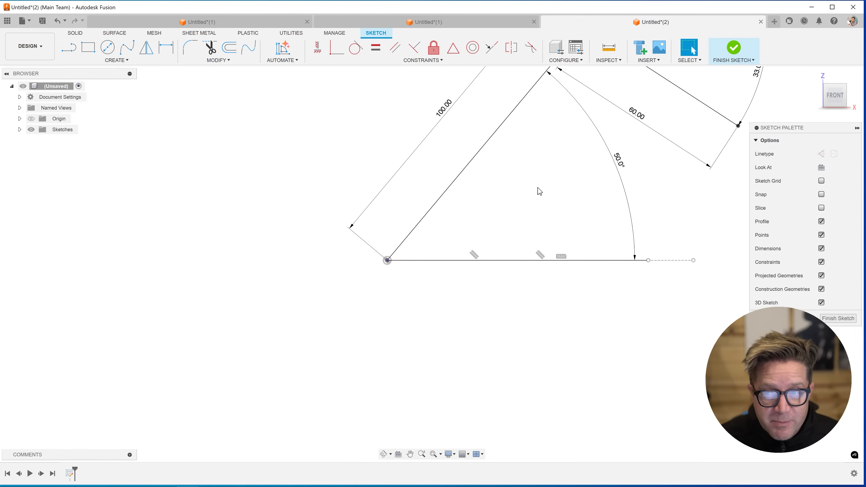
{"action": "scroll", "coordinate": [692, 117], "scroll_direction": "down", "scroll_amount": 2}
{"action": "scroll", "coordinate": [695, 123], "scroll_direction": "up", "scroll_amount": 2}
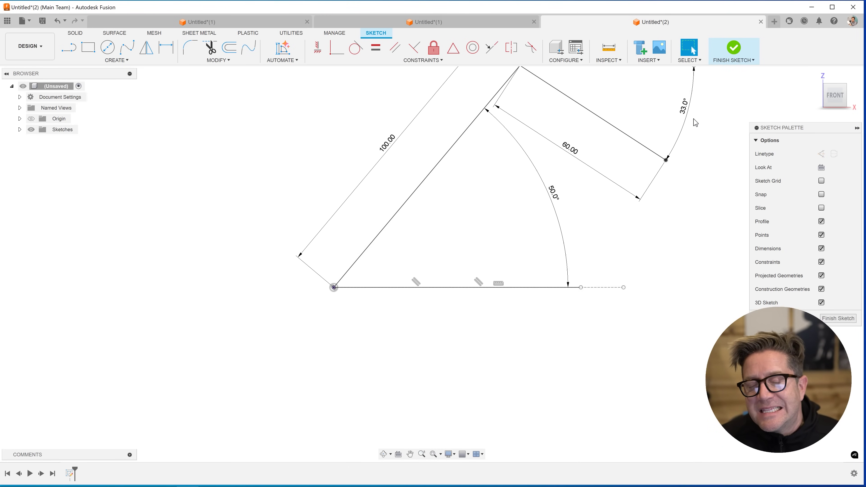
{"action": "middle_click_drag", "start_coordinate": [692, 122], "coordinate": [595, 225], "text": "ctrl"}
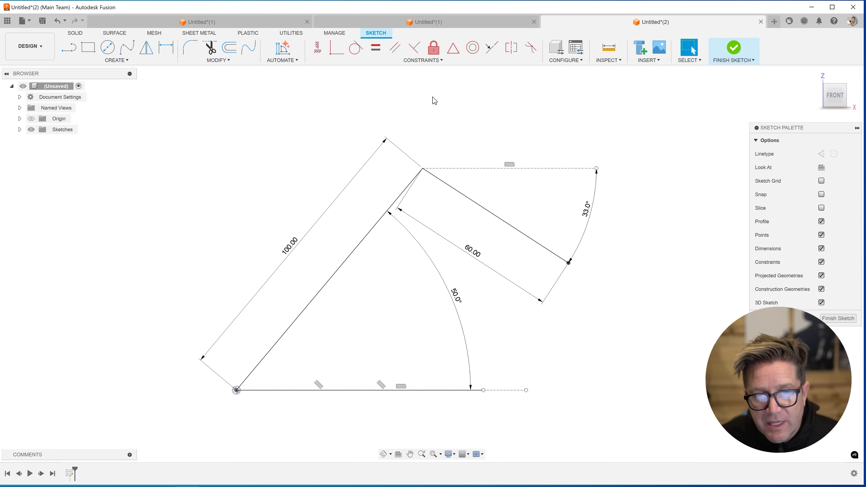
Preview a thin extrusion of the two sloped lines, 110 mm deep with 1 mm walls.
{"action": "key", "text": "e"}
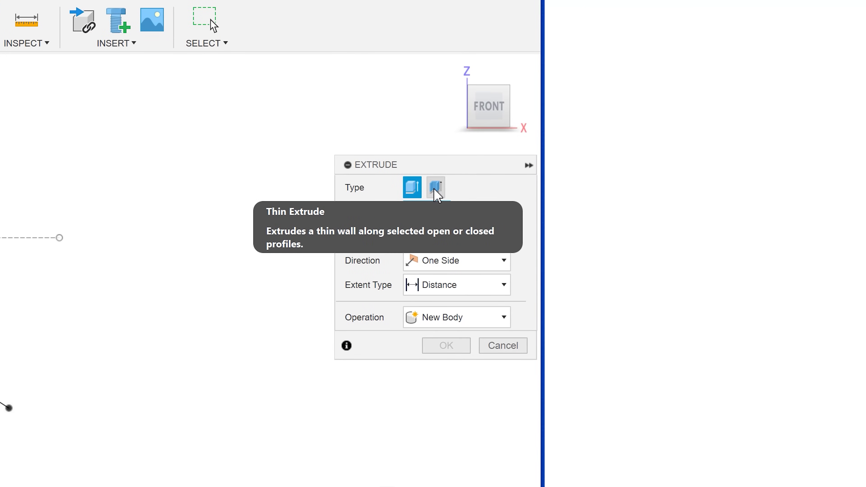
{"action": "left_click", "coordinate": [436, 191]}
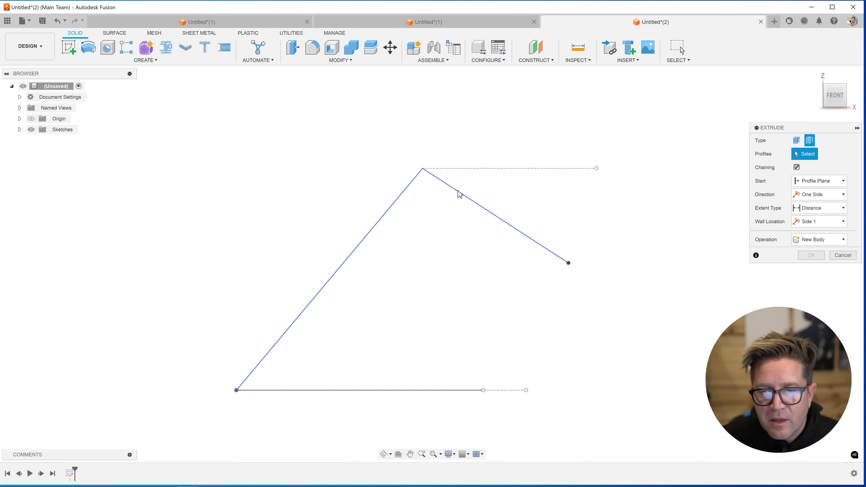
{"action": "left_click", "coordinate": [459, 192]}
{"action": "middle_click_drag", "start_coordinate": [517, 262], "coordinate": [479, 294], "text": "shift"}
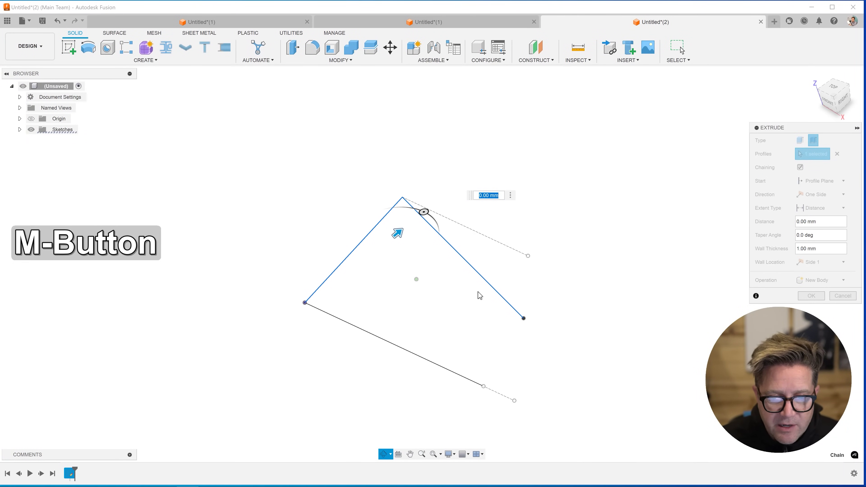
{"action": "left_click_drag", "start_coordinate": [398, 229], "coordinate": [578, 83]}
{"action": "mouse_move", "coordinate": [505, 304]}
{"action": "middle_mouse_down", "text": "shift"}
{"action": "mouse_move", "coordinate": [526, 285]}
{"action": "mouse_move", "coordinate": [513, 295]}
{"action": "middle_mouse_up", "text": "shift"}
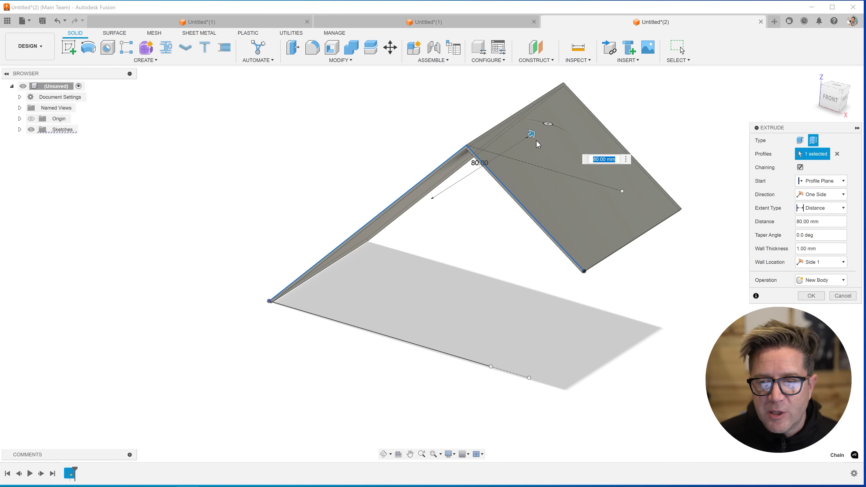
{"action": "left_click_drag", "start_coordinate": [557, 129], "coordinate": [573, 116]}
{"action": "middle_click_drag", "start_coordinate": [422, 281], "coordinate": [416, 332]}
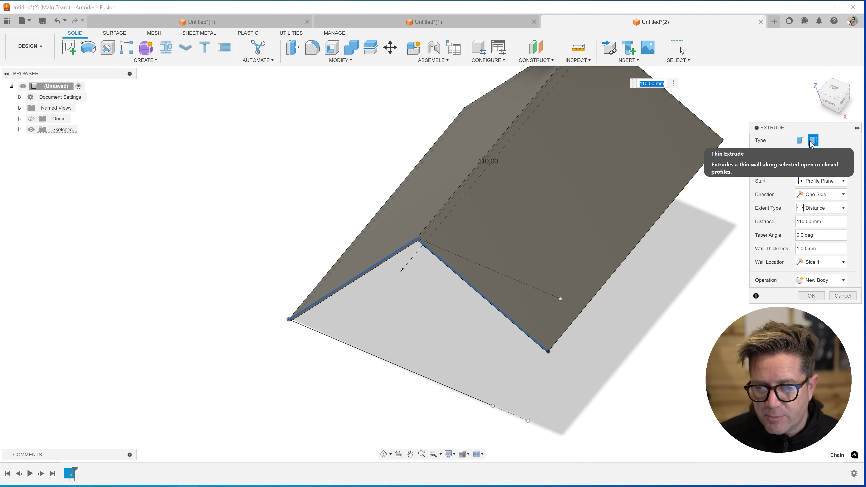
Cancel the extrusion and, from the front view, draw a roughly 97 mm horizontal line from the origin.
{"action": "key", "text": "Escape"}
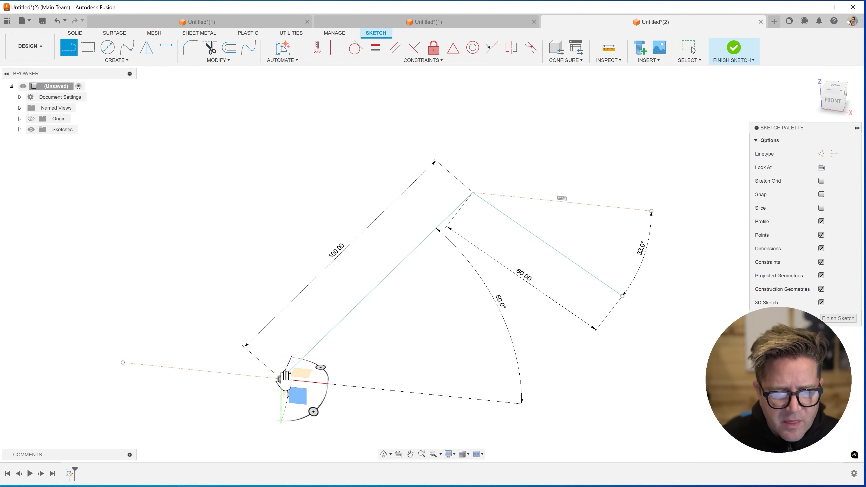
{"action": "left_click", "coordinate": [834, 102]}
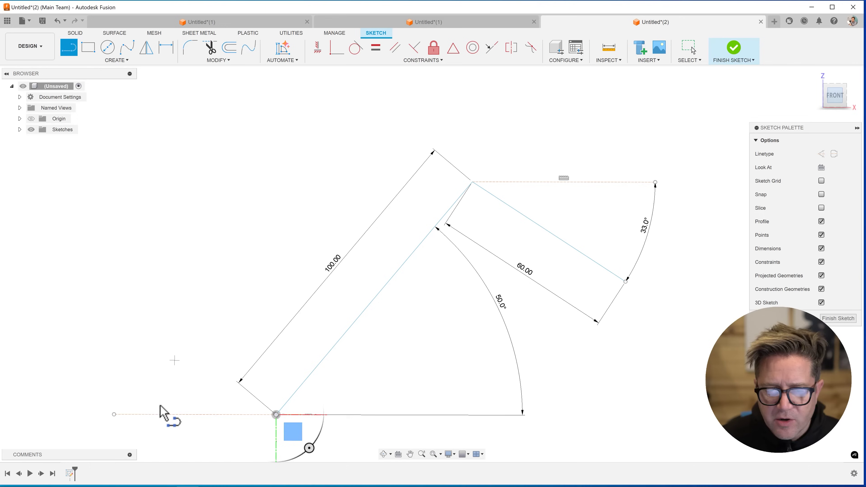
{"action": "left_click", "coordinate": [277, 414]}
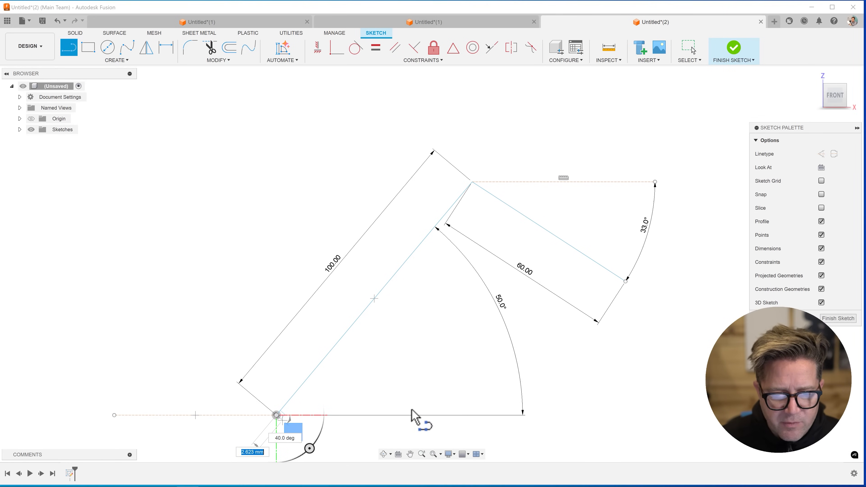
{"action": "left_click", "coordinate": [573, 415]}
{"action": "key", "text": "Escape"}
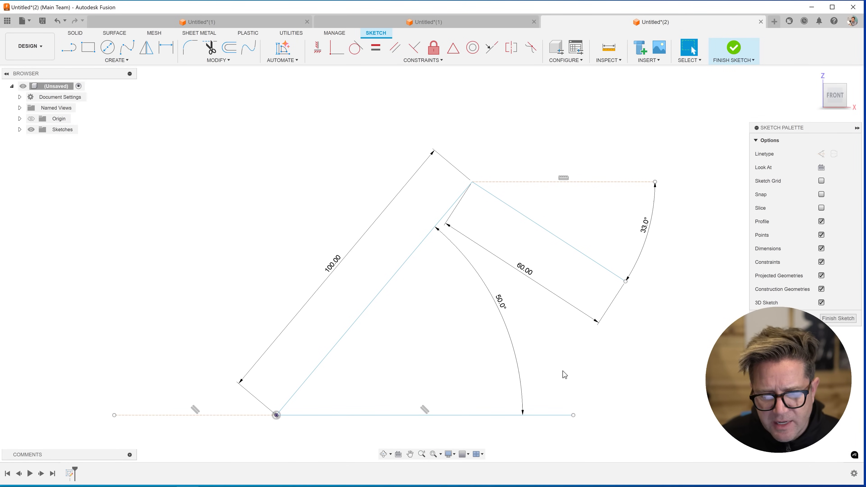
Preview a 55 mm thin extrusion of the bottom line, then cancel it.
{"action": "key", "text": "e"}
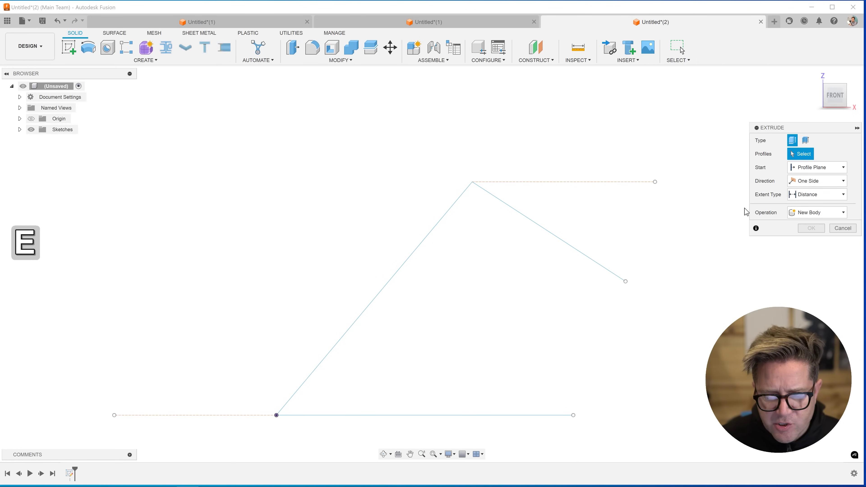
{"action": "left_click", "coordinate": [806, 141]}
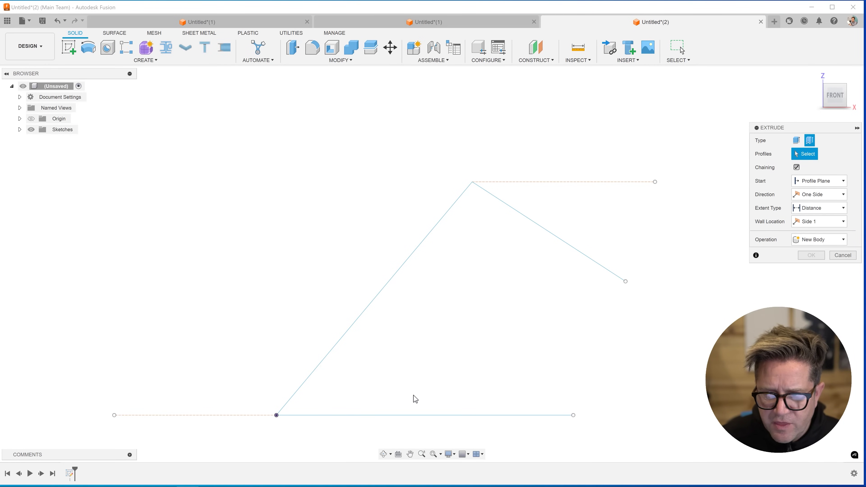
{"action": "left_click", "coordinate": [423, 416]}
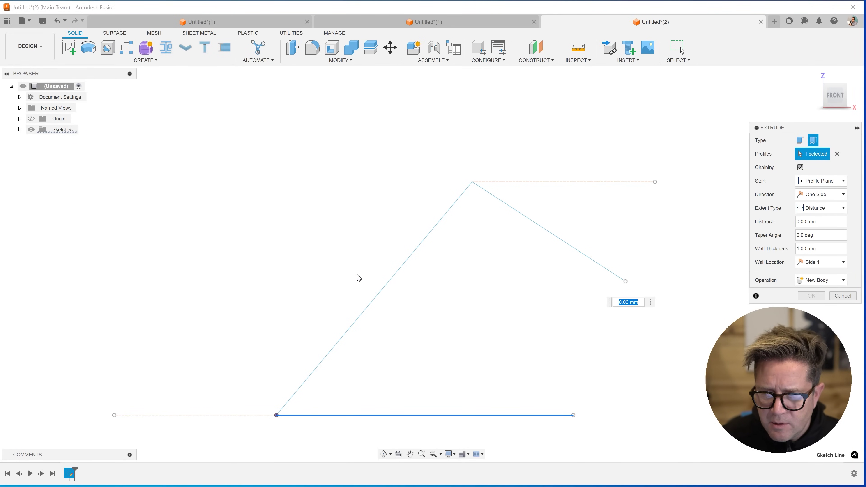
{"action": "middle_click_drag", "start_coordinate": [492, 316], "coordinate": [448, 354]}
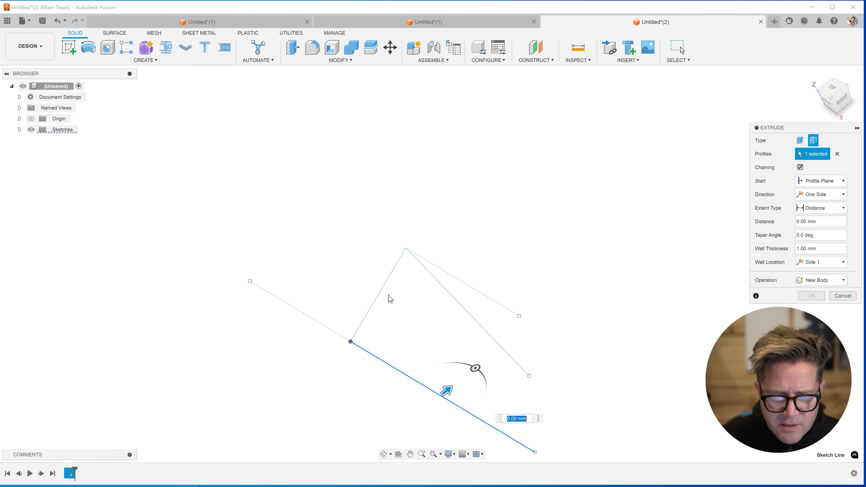
{"action": "middle_click_drag", "start_coordinate": [389, 298], "coordinate": [472, 355], "text": "ctrl"}
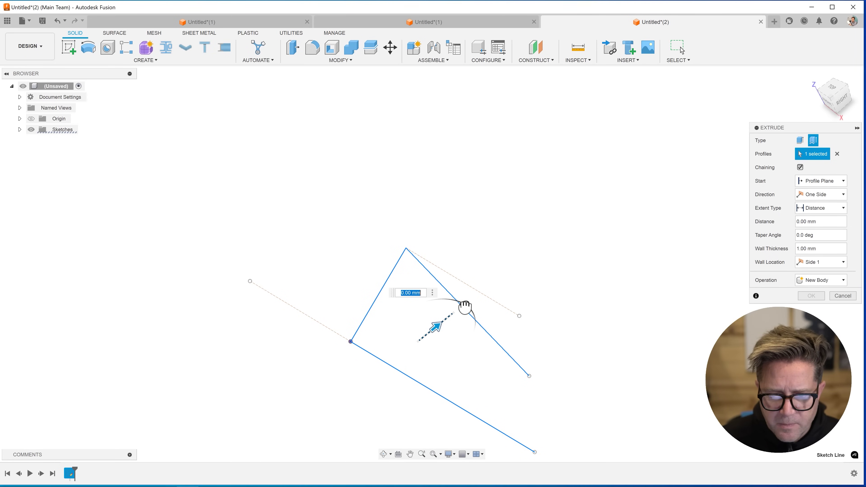
{"action": "left_click_drag", "start_coordinate": [436, 328], "coordinate": [558, 229]}
{"action": "key", "text": "Escape"}
{"action": "middle_click_drag", "start_coordinate": [522, 332], "coordinate": [538, 248]}
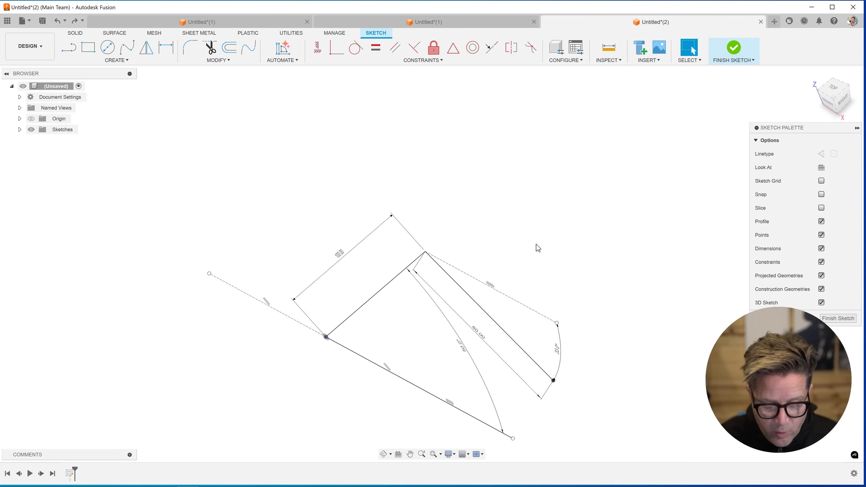
Preview a 50 mm thin extrusion of the line chain.
{"action": "key", "text": "e"}
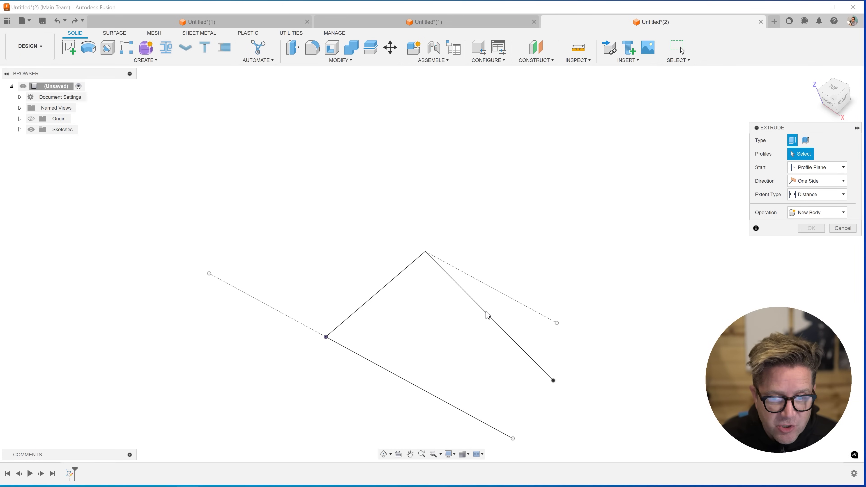
{"action": "left_click", "coordinate": [806, 140]}
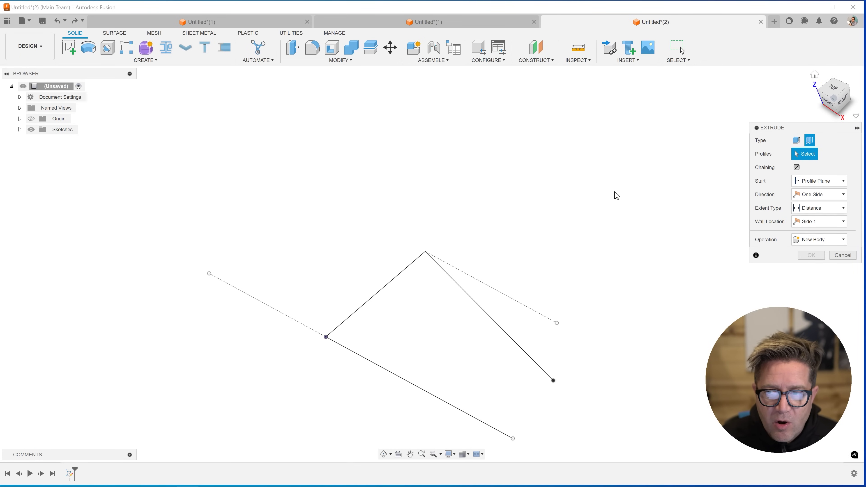
{"action": "left_click", "coordinate": [489, 316]}
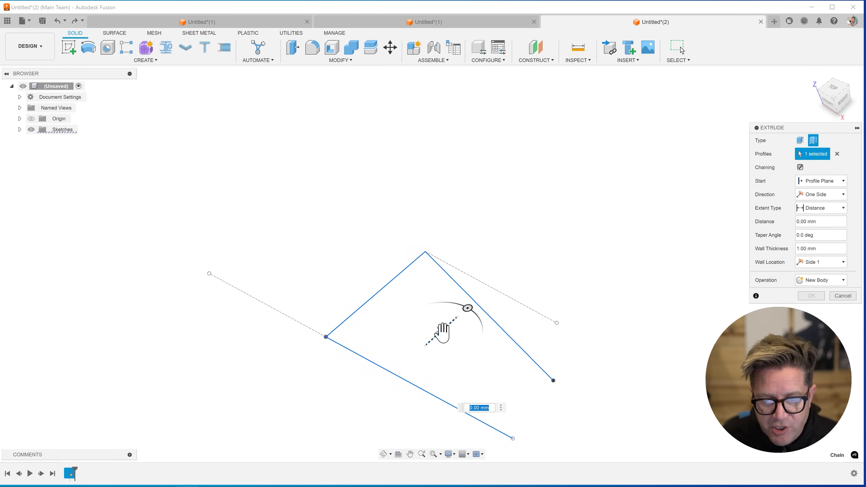
{"action": "left_click_drag", "start_coordinate": [441, 329], "coordinate": [541, 236]}
{"action": "mouse_move", "coordinate": [542, 237]}
{"action": "middle_mouse_down"}
{"action": "mouse_move", "coordinate": [553, 248]}
{"action": "mouse_move", "coordinate": [527, 269]}
{"action": "mouse_move", "coordinate": [501, 194]}
{"action": "mouse_move", "coordinate": [519, 178]}
{"action": "middle_mouse_up"}
Cancel the extrusion and, viewed from the front, close the profile with a line to the corner.
{"action": "key", "text": "Escape"}
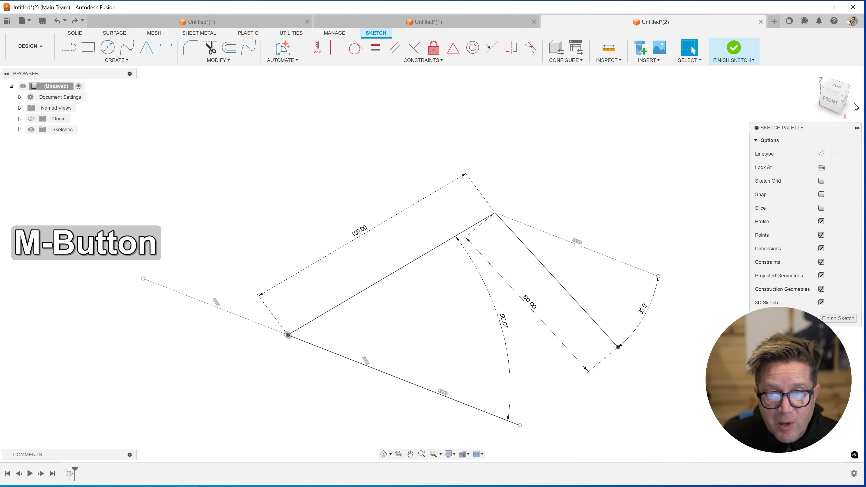
{"action": "left_click", "coordinate": [833, 99]}
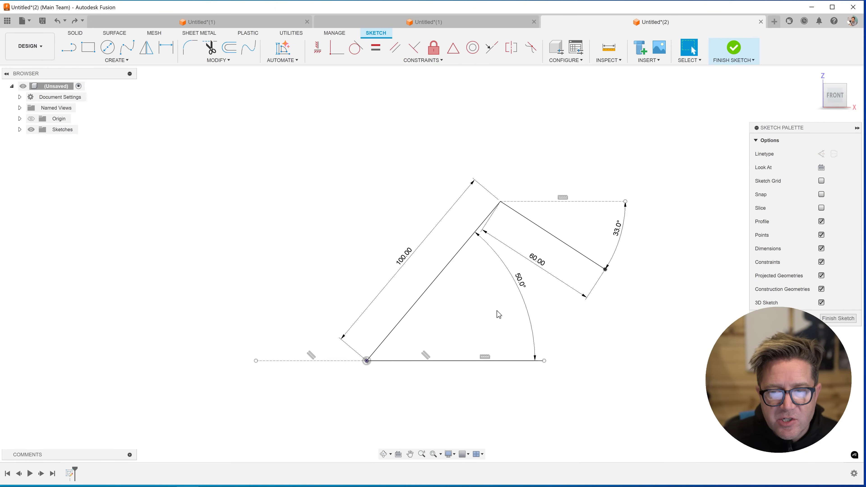
{"action": "left_click", "coordinate": [70, 48]}
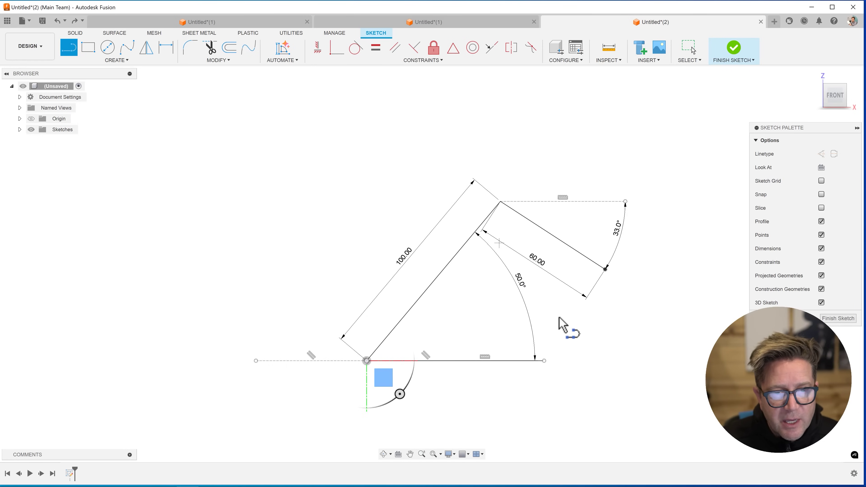
{"action": "left_click", "coordinate": [545, 361]}
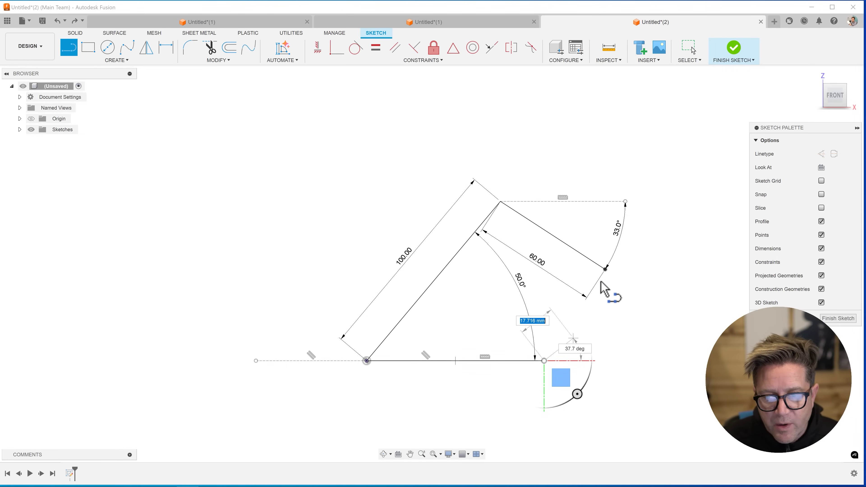
{"action": "left_click", "coordinate": [605, 270]}
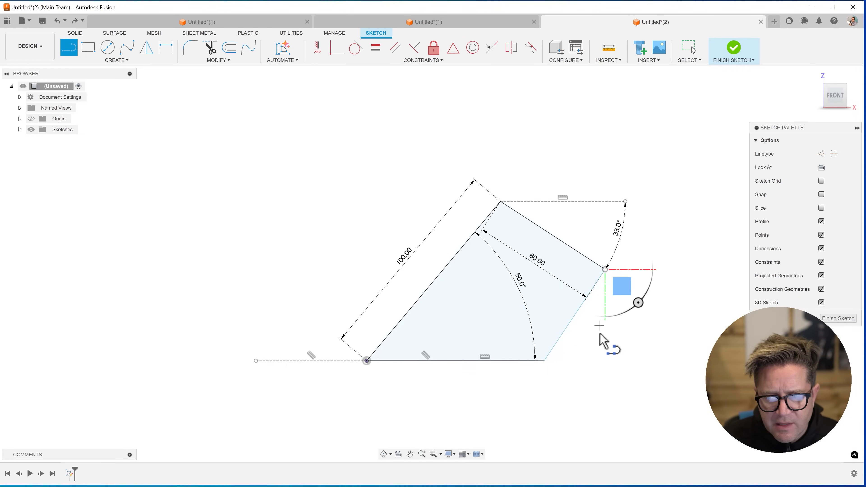
{"action": "key", "text": "Escape"}
{"action": "scroll", "coordinate": [523, 287], "scroll_direction": "down", "scroll_amount": 2}
{"action": "scroll", "coordinate": [524, 286], "scroll_direction": "up", "scroll_amount": 2}
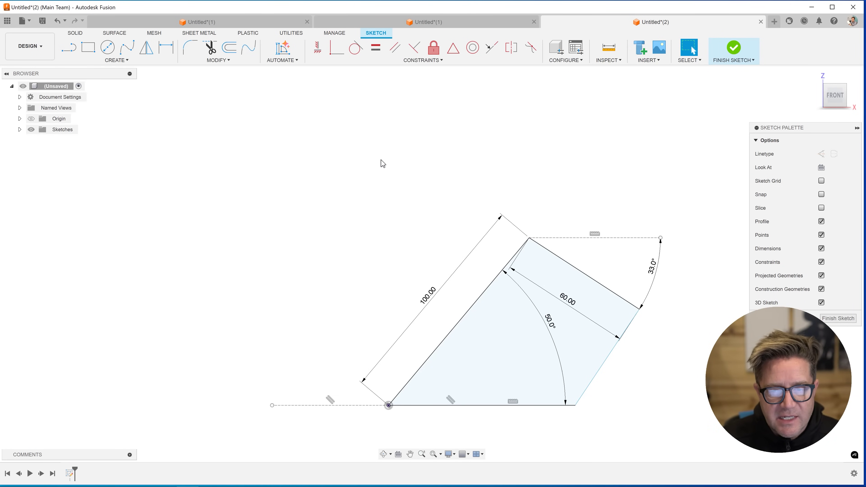
Draw a closed five-segment outline enclosing the profile.
{"action": "left_click", "coordinate": [68, 47]}
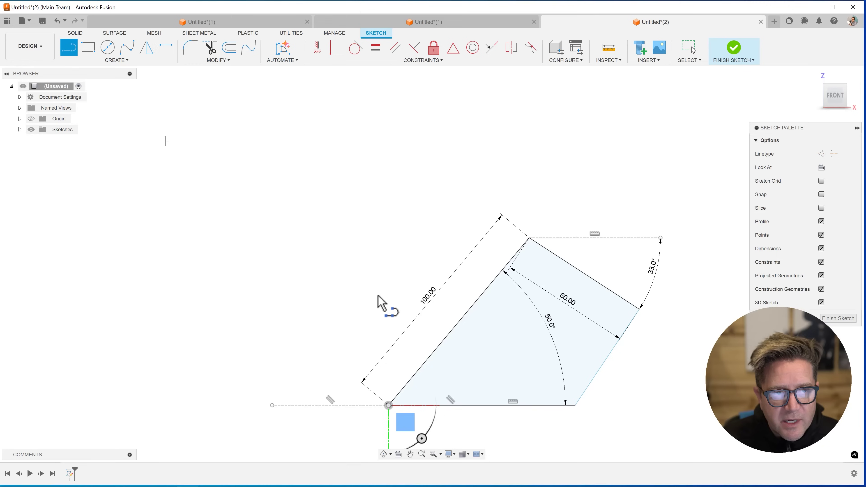
{"action": "left_click", "coordinate": [346, 405]}
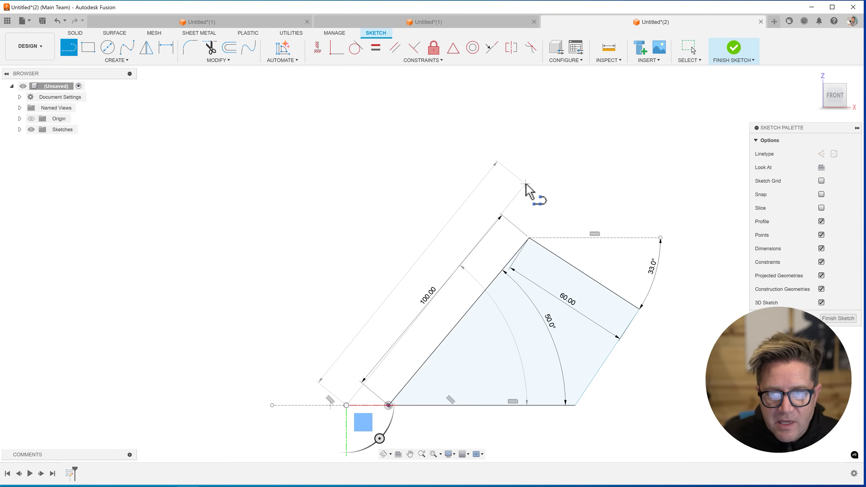
{"action": "left_click", "coordinate": [525, 185]}
{"action": "left_click", "coordinate": [702, 184]}
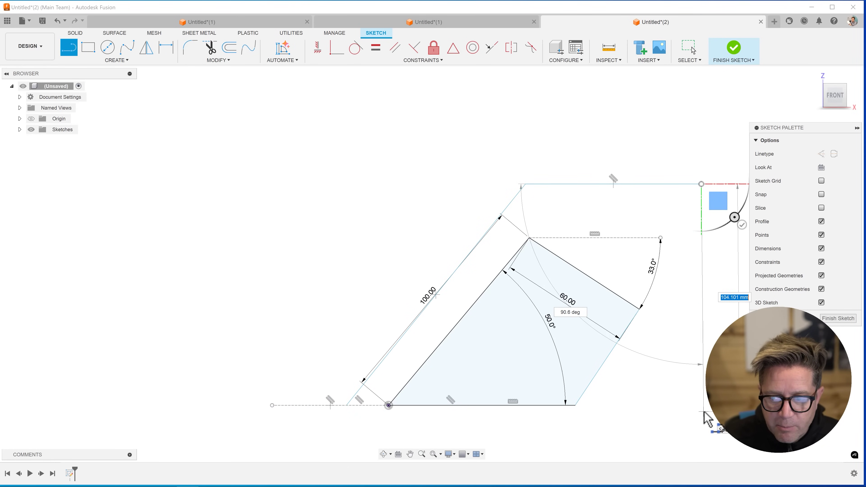
{"action": "left_click", "coordinate": [705, 433]}
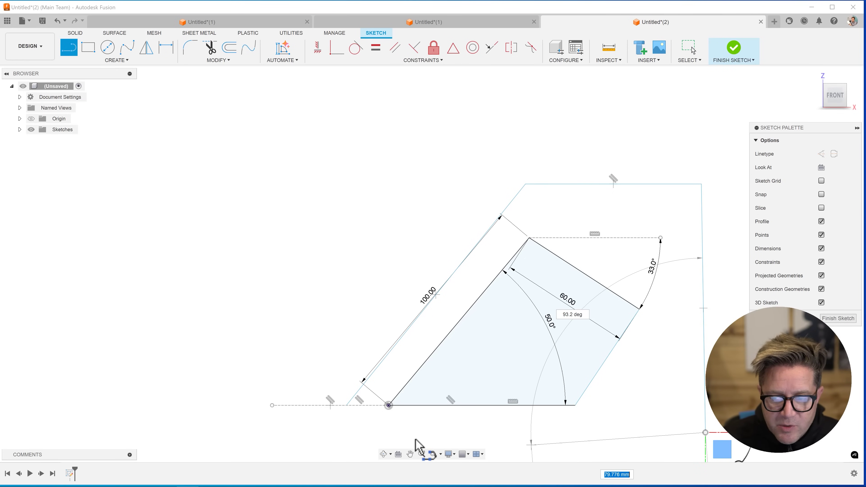
{"action": "left_click", "coordinate": [404, 433]}
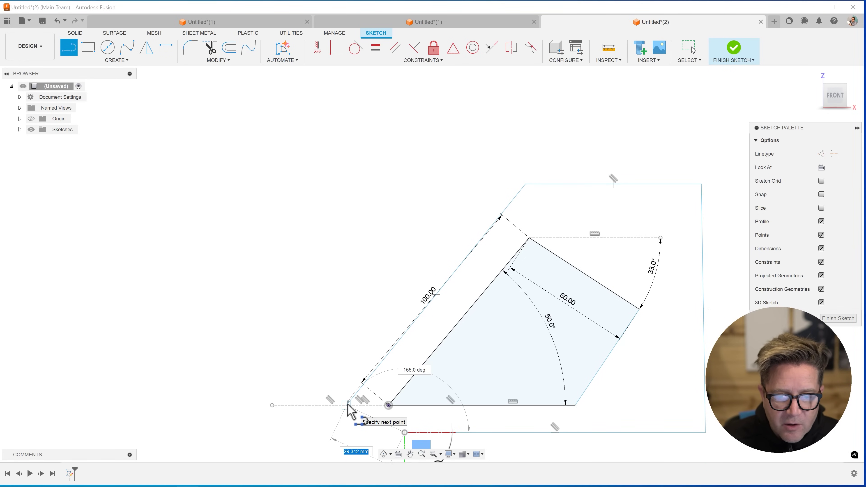
{"action": "left_click", "coordinate": [348, 405]}
{"action": "key", "text": "Escape"}
{"action": "scroll", "coordinate": [256, 309], "scroll_direction": "down", "scroll_amount": 1}
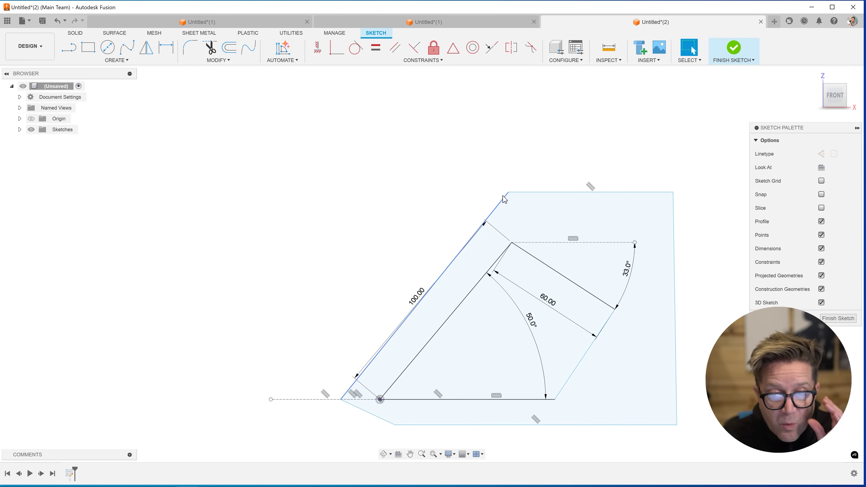
Convert all five edges of the outer outline into dashed construction lines.
{"action": "double_click", "coordinate": [545, 193]}
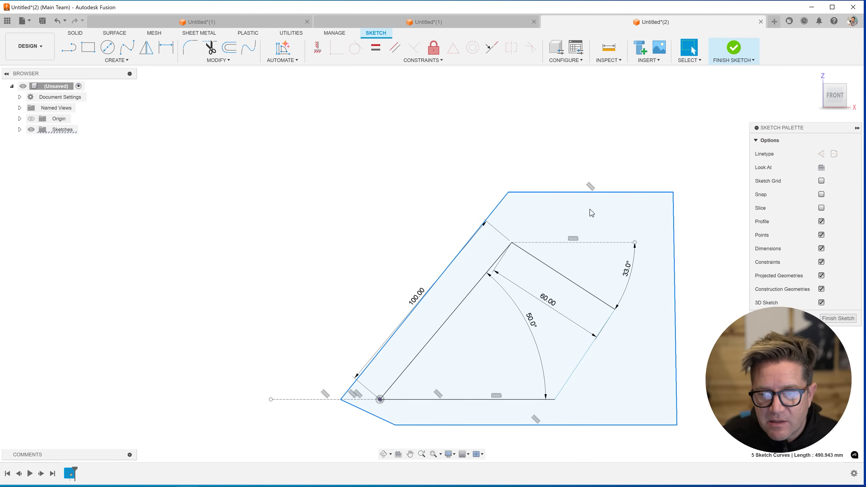
{"action": "right_click", "coordinate": [617, 197]}
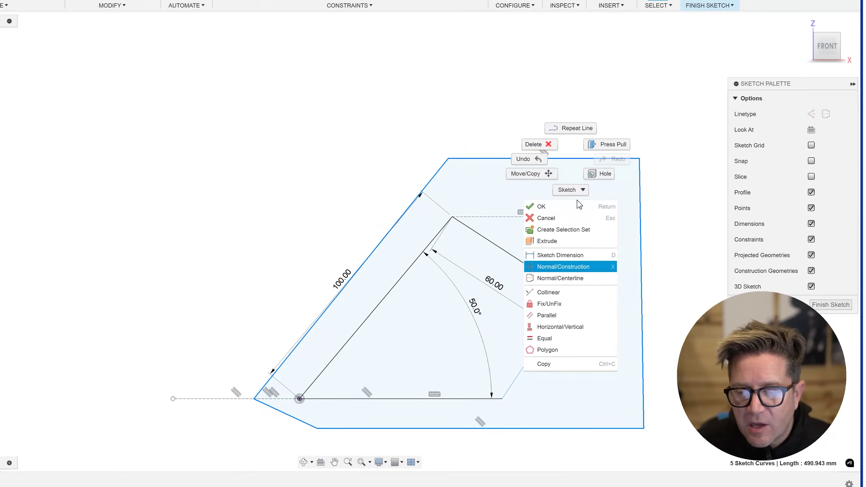
{"action": "key", "text": "x"}
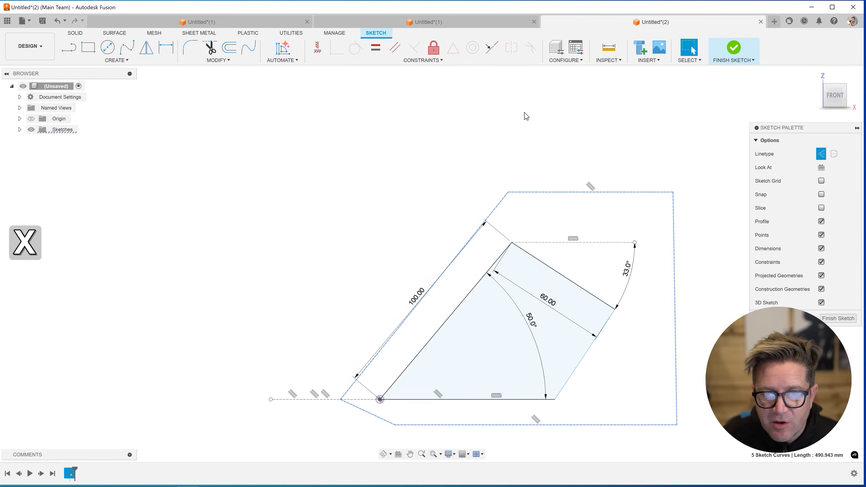
{"action": "left_click", "coordinate": [590, 133]}
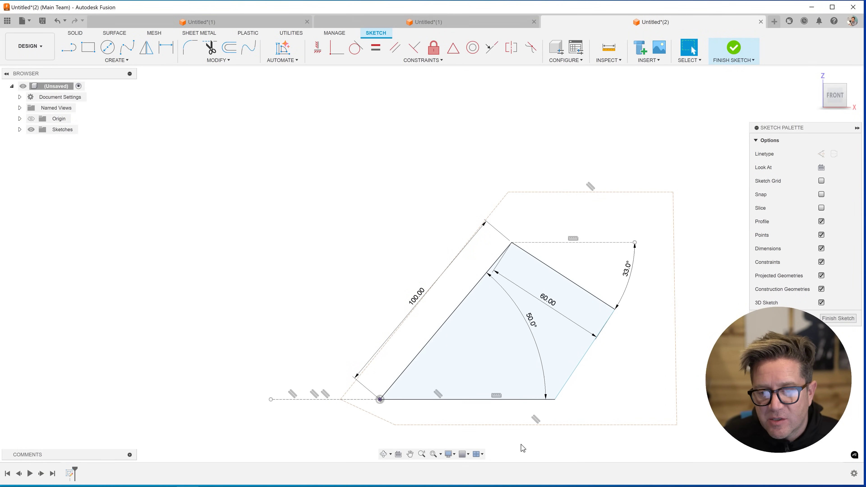
{"action": "middle_click_drag", "start_coordinate": [600, 300], "coordinate": [474, 305]}
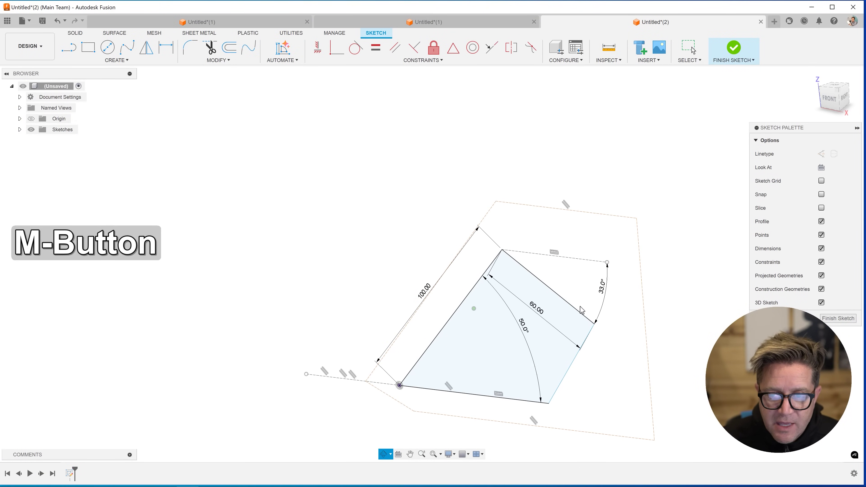
Extrude the inner four-sided profile 75 mm as a new body and orbit to inspect the preview.
{"action": "key", "text": "e"}
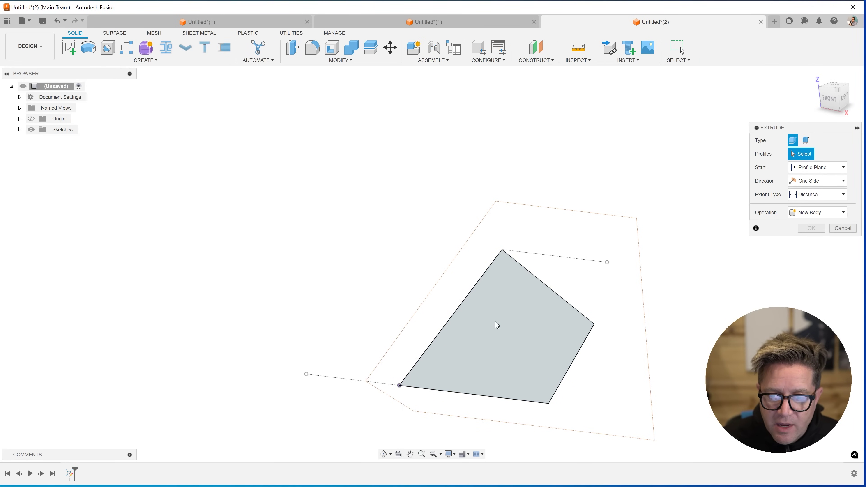
{"action": "left_click_drag", "start_coordinate": [498, 320], "coordinate": [604, 218]}
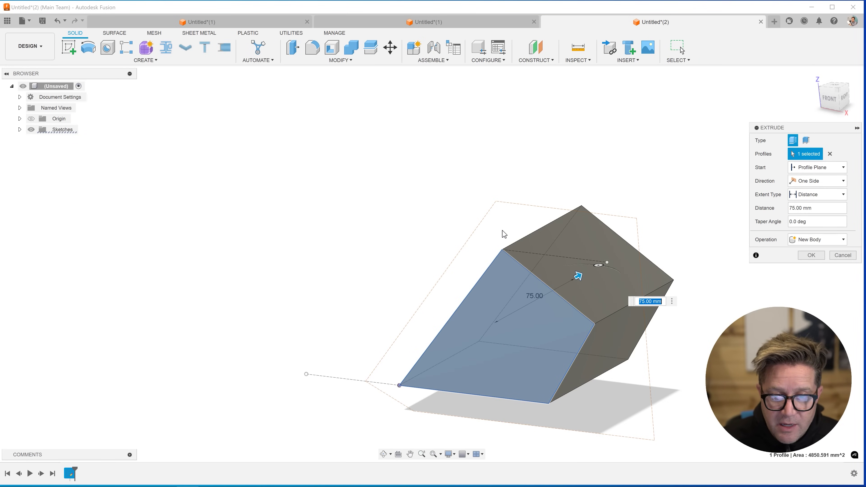
{"action": "mouse_move", "coordinate": [504, 235]}
{"action": "middle_mouse_down", "text": "shift"}
{"action": "mouse_move", "coordinate": [511, 243]}
{"action": "mouse_move", "coordinate": [523, 219]}
{"action": "mouse_move", "coordinate": [496, 230]}
{"action": "middle_mouse_up", "text": "shift"}
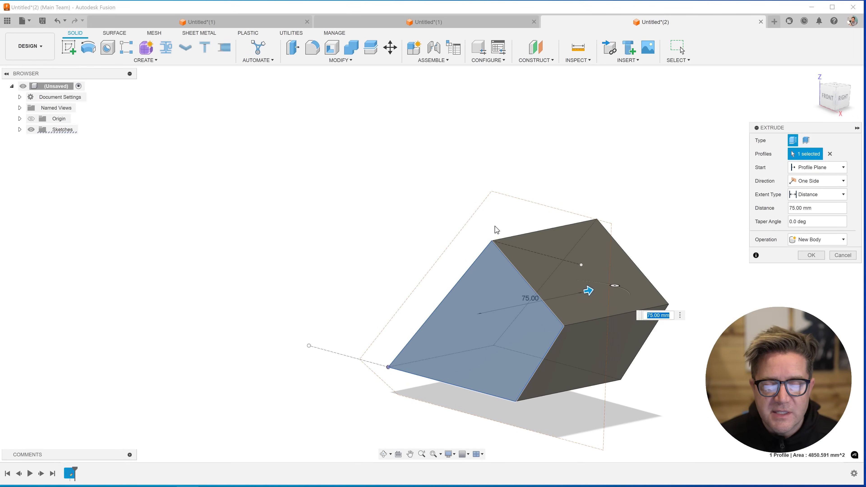
{"action": "middle_click_drag", "start_coordinate": [497, 230], "coordinate": [437, 191], "text": "shift"}
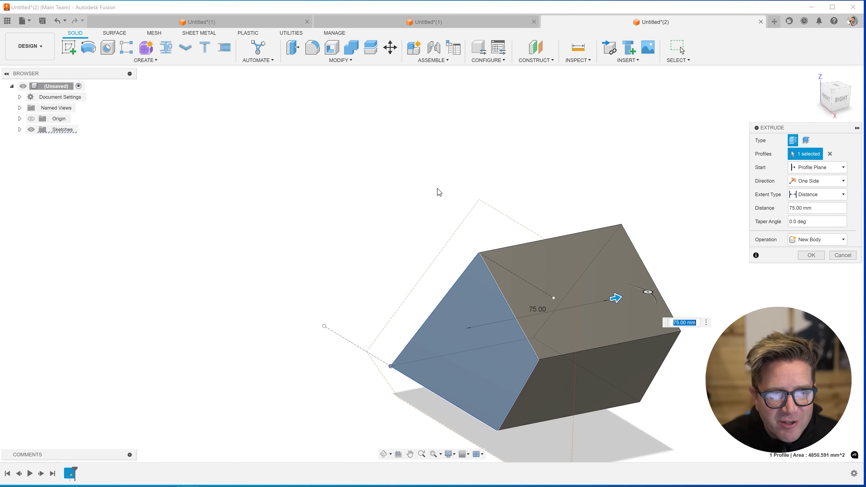